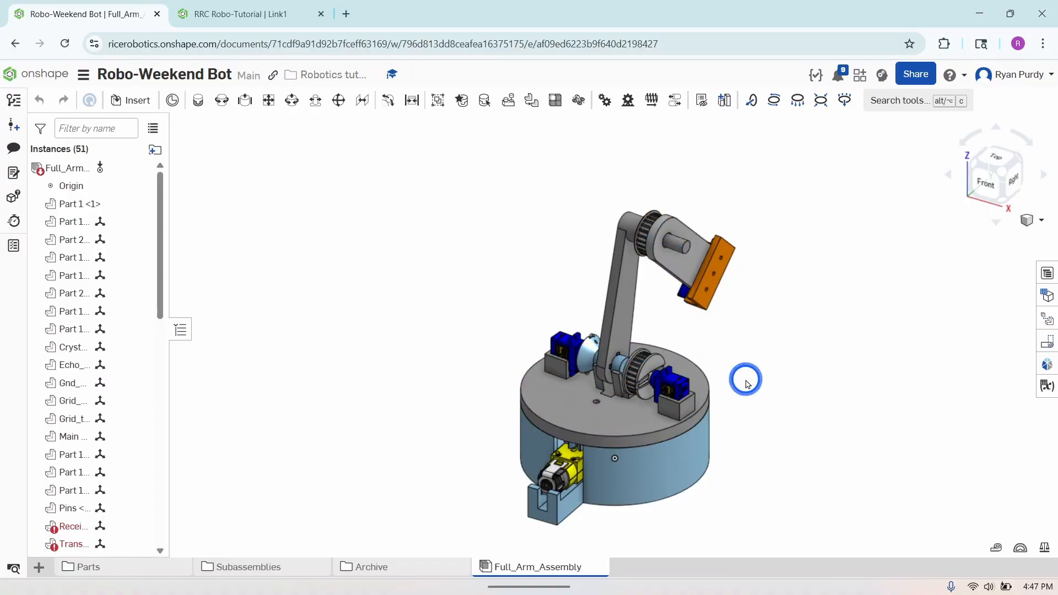
- Examine the full arm assembly from several angles, focusing on the upper link, its pulley and the end bracket
right_drag(747, 384, 779, 380)
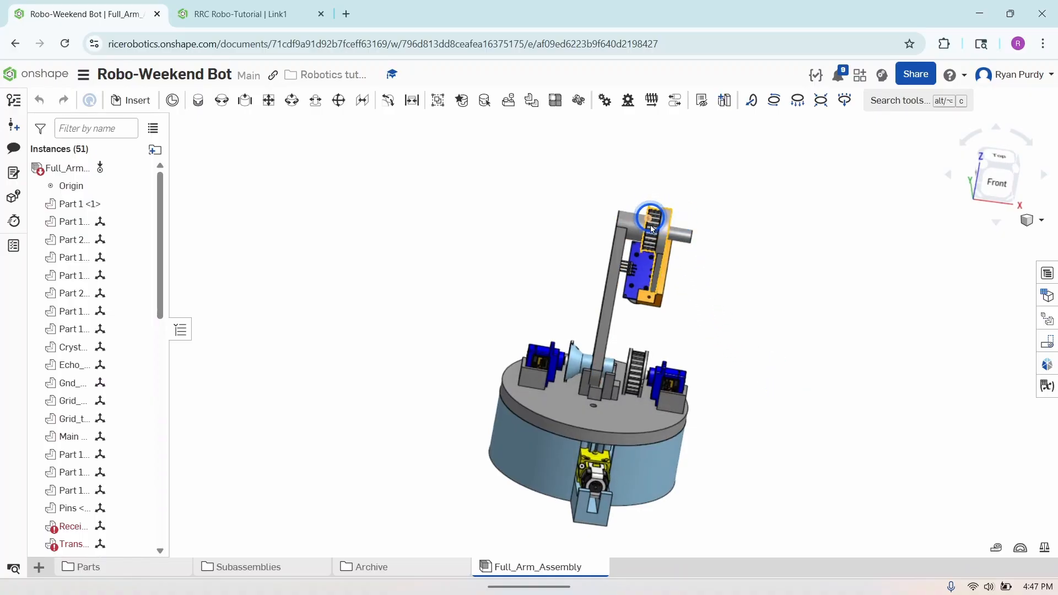
drag(651, 229, 642, 274)
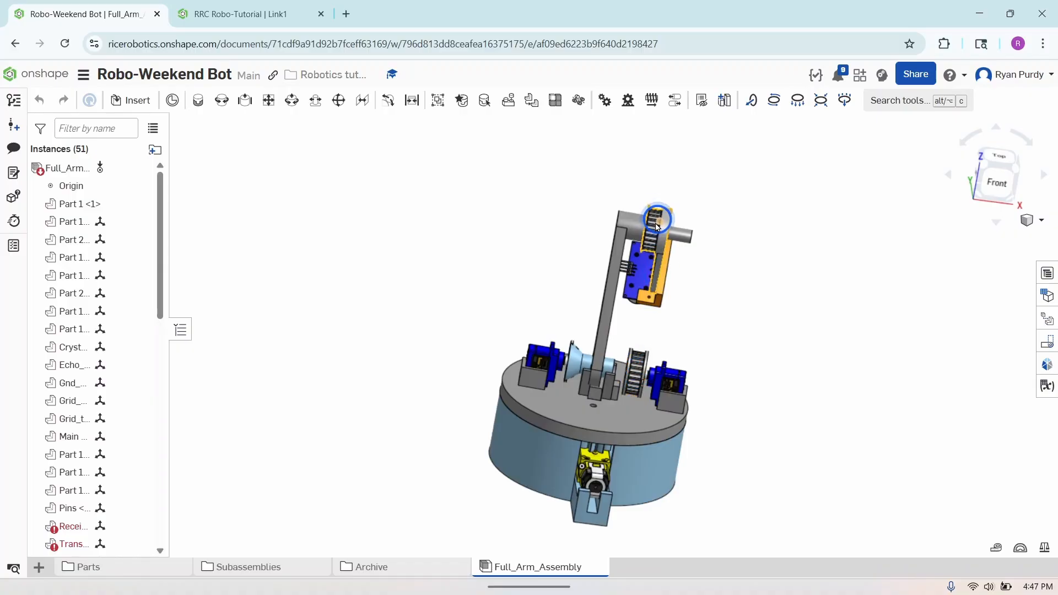
drag(647, 240, 734, 355)
right_drag(731, 355, 696, 347)
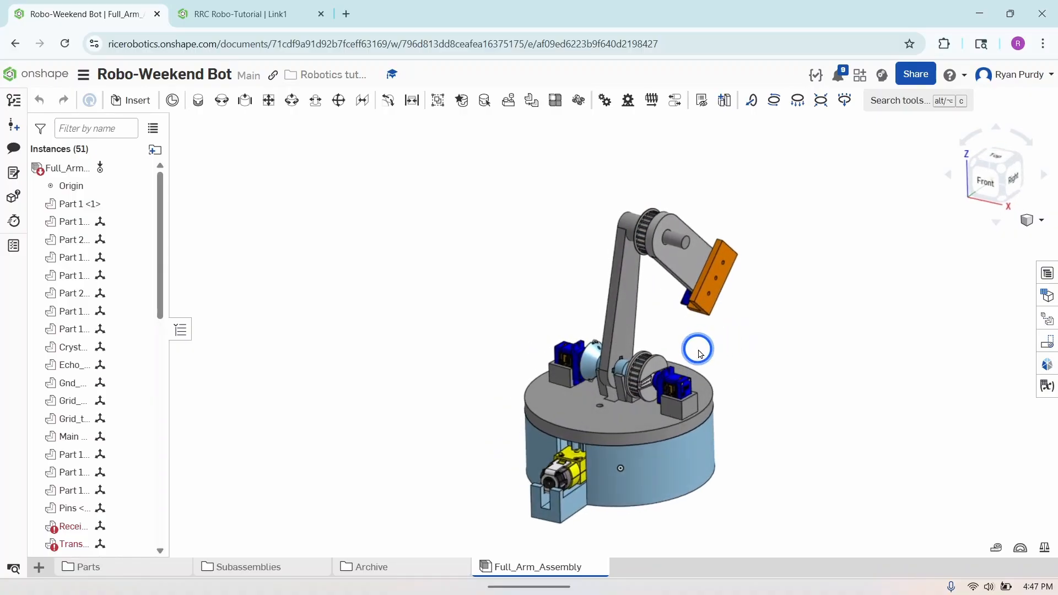
click(266, 18)
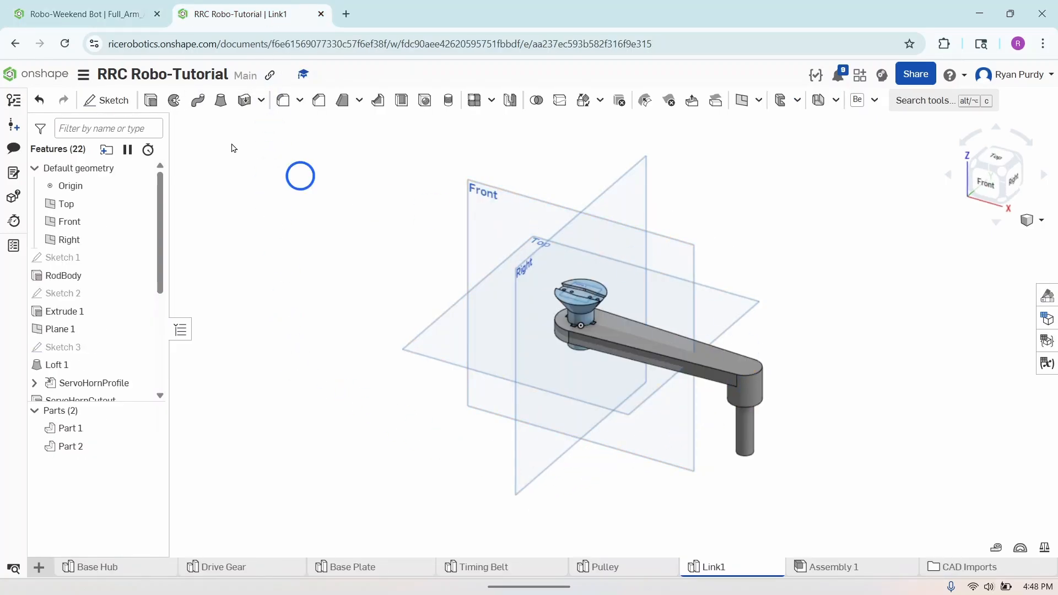
click(61, 11)
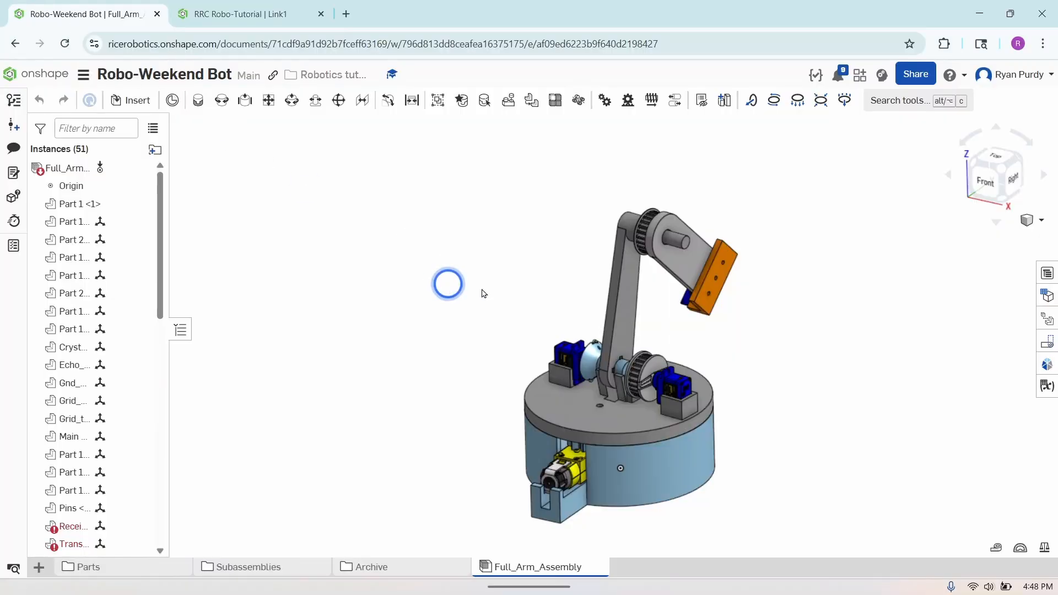
right_drag(791, 365, 810, 364)
click(643, 376)
click(661, 223)
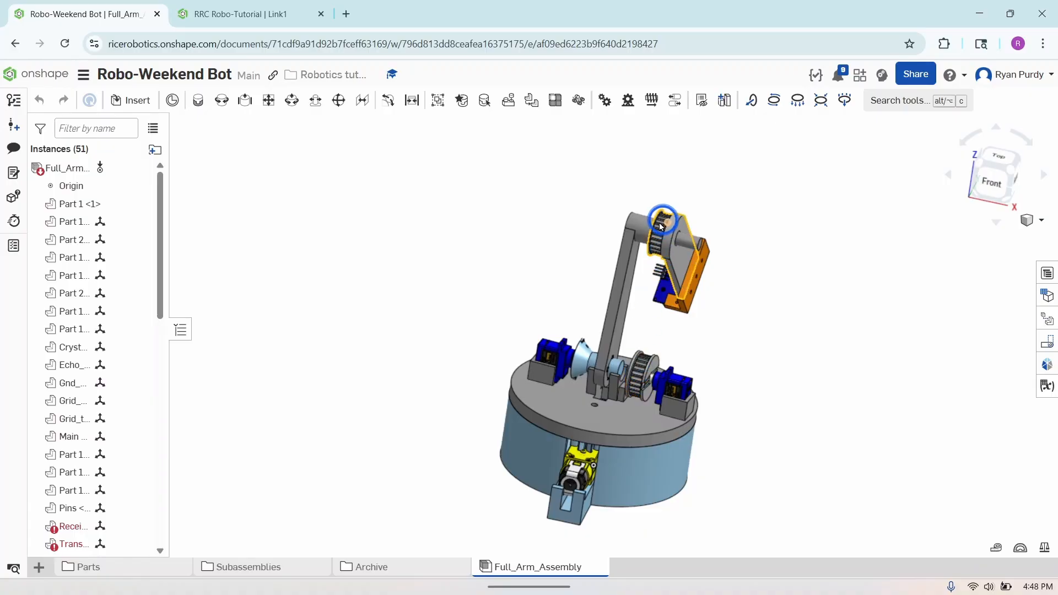
click(643, 391)
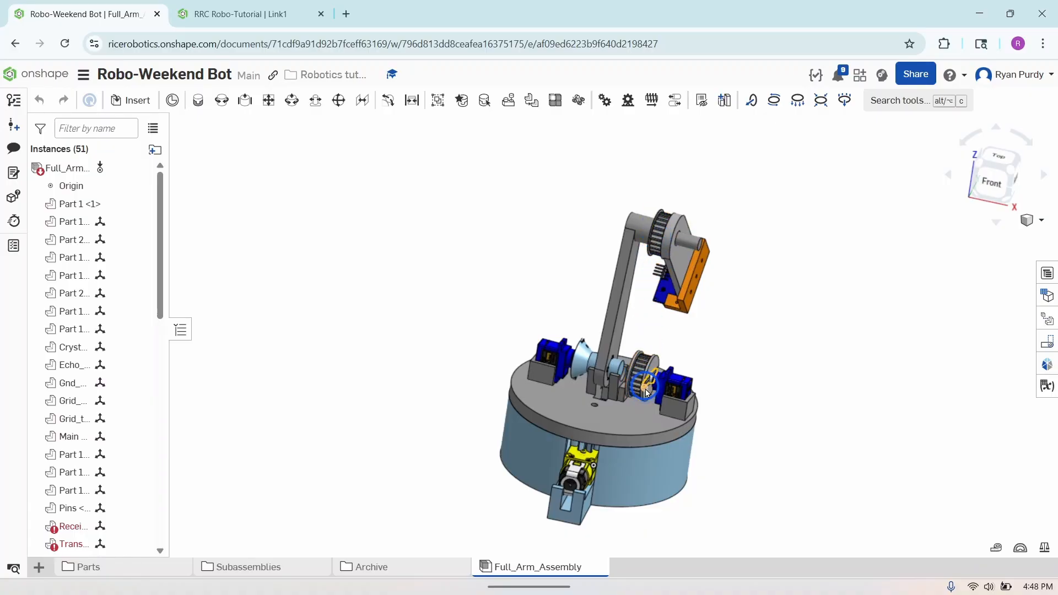
click(675, 183)
click(704, 294)
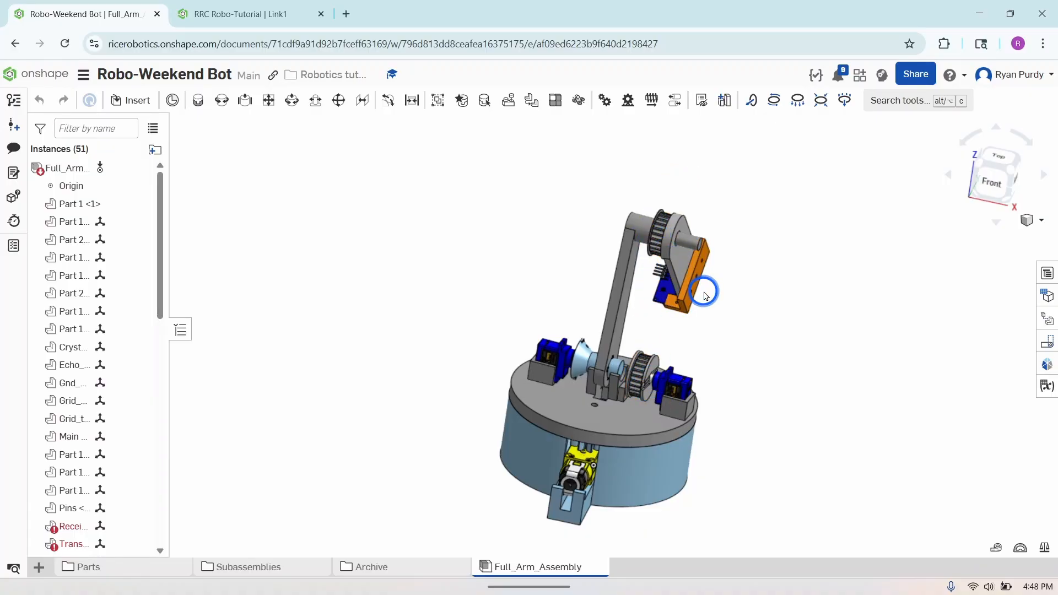
right_drag(777, 361, 722, 353)
- Duplicate the Pulley part studio in the RRC Robo-Tutorial document
click(257, 13)
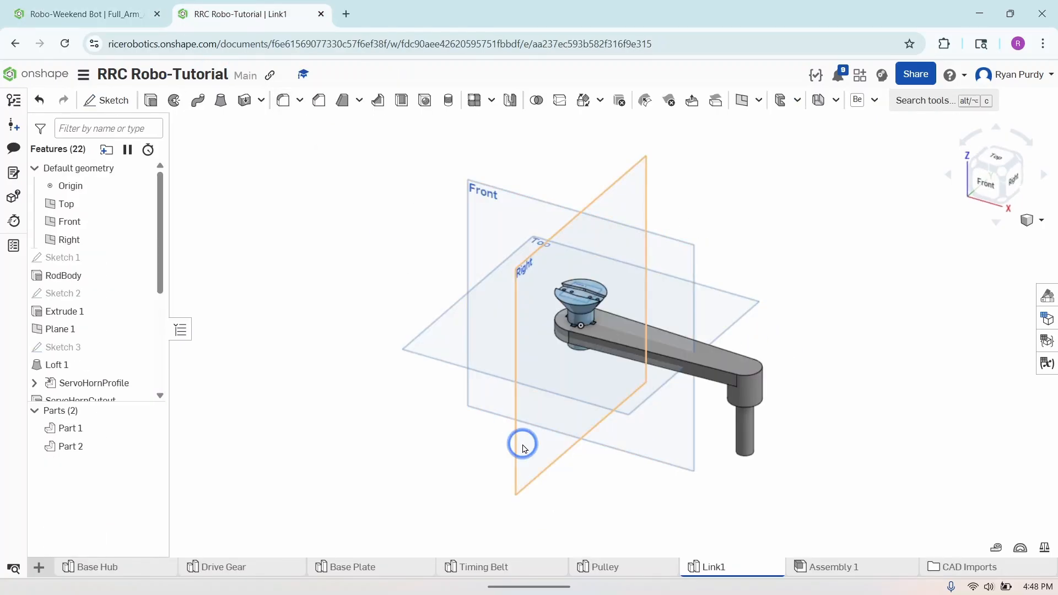
click(615, 570)
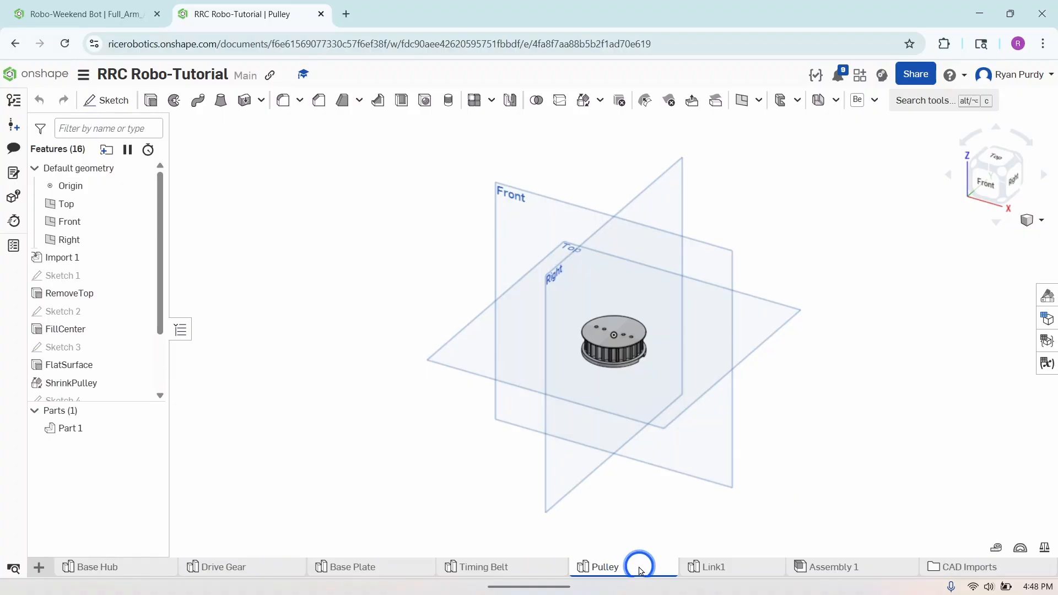
right_click(640, 571)
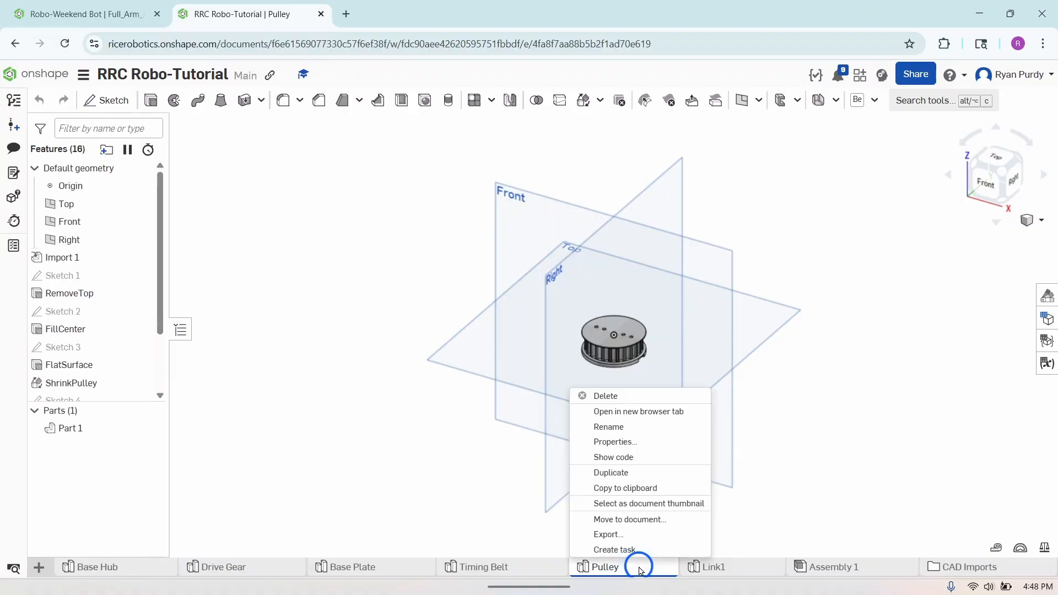
click(640, 473)
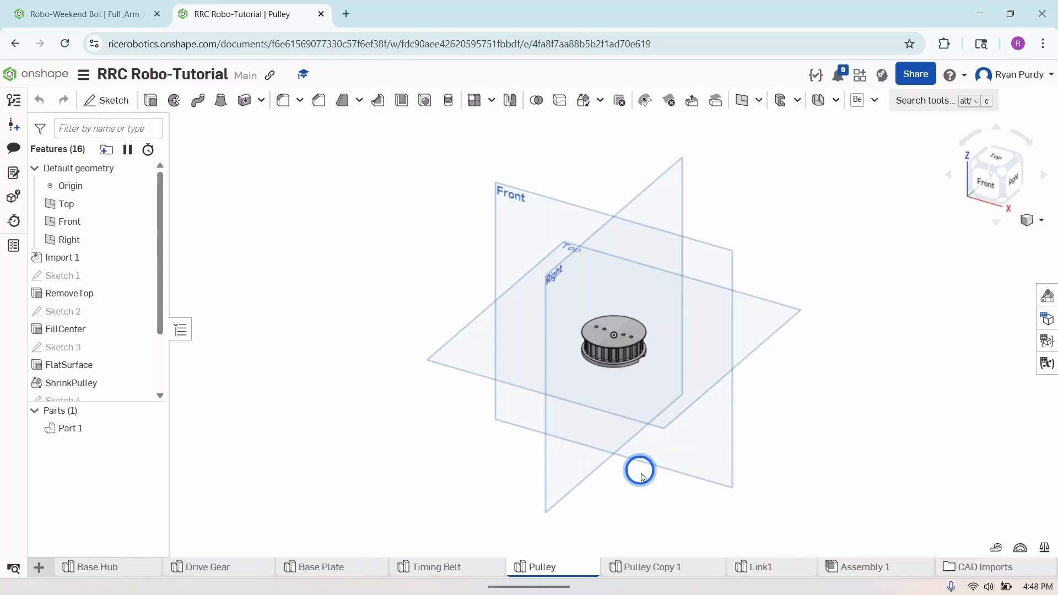
- Rename the duplicated pulley part studio as Link2 and open it
right_click(647, 568)
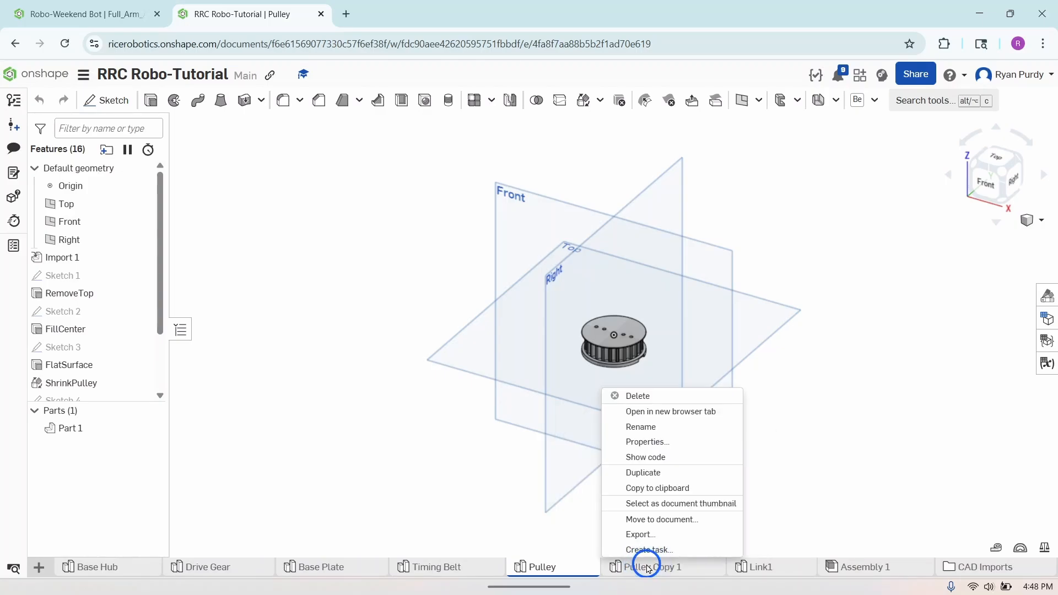
click(642, 427)
text(Link2)
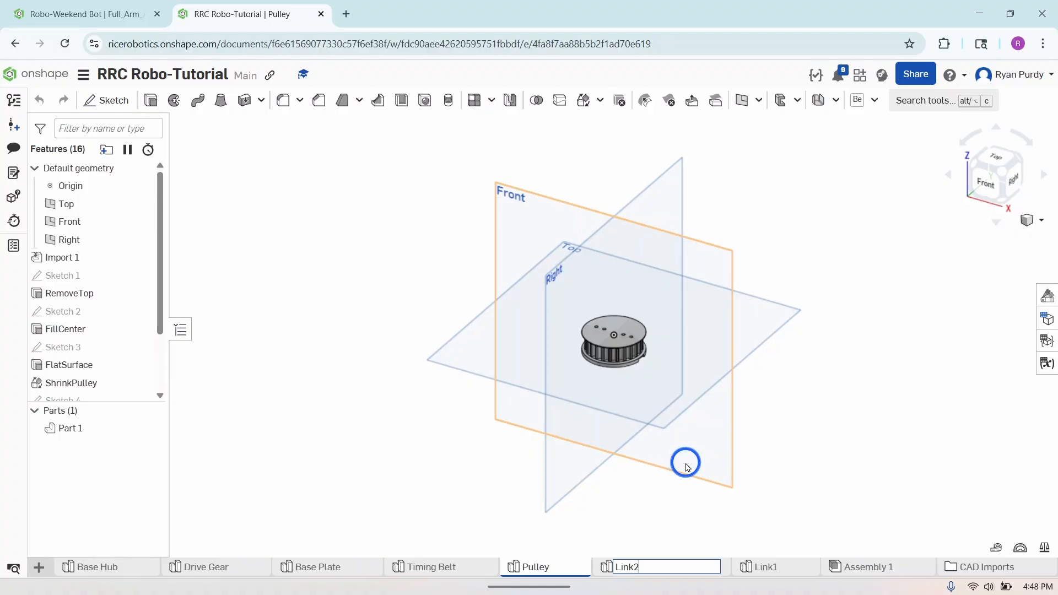
key(Return)
click(664, 570)
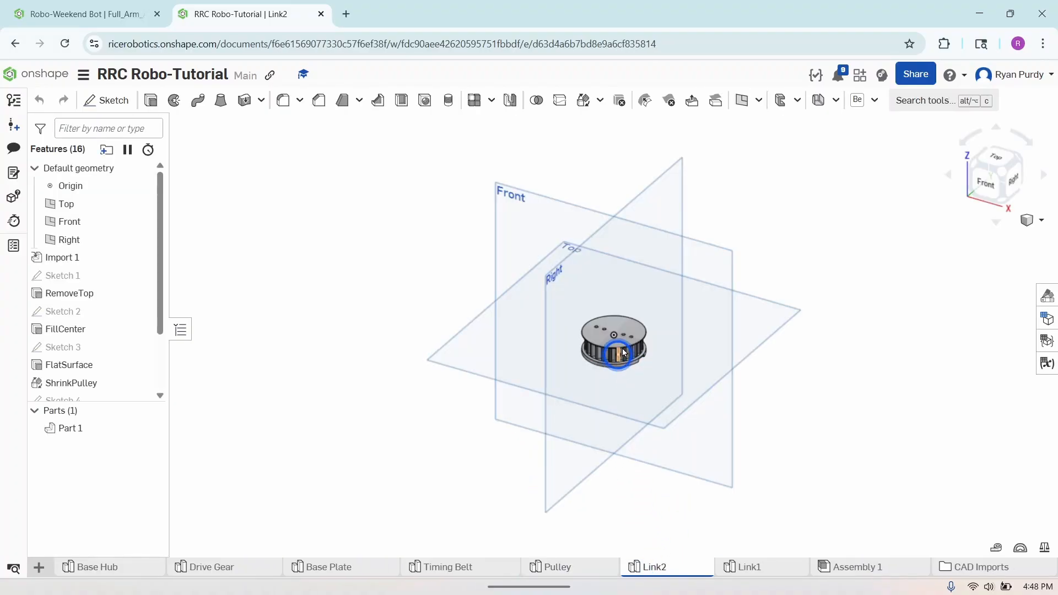
- Delete Sketch 4, ServoHornCutout, Sketch 5 and ServoHornMoutingHoles from the Link2 part studio
right_drag(767, 416, 681, 319)
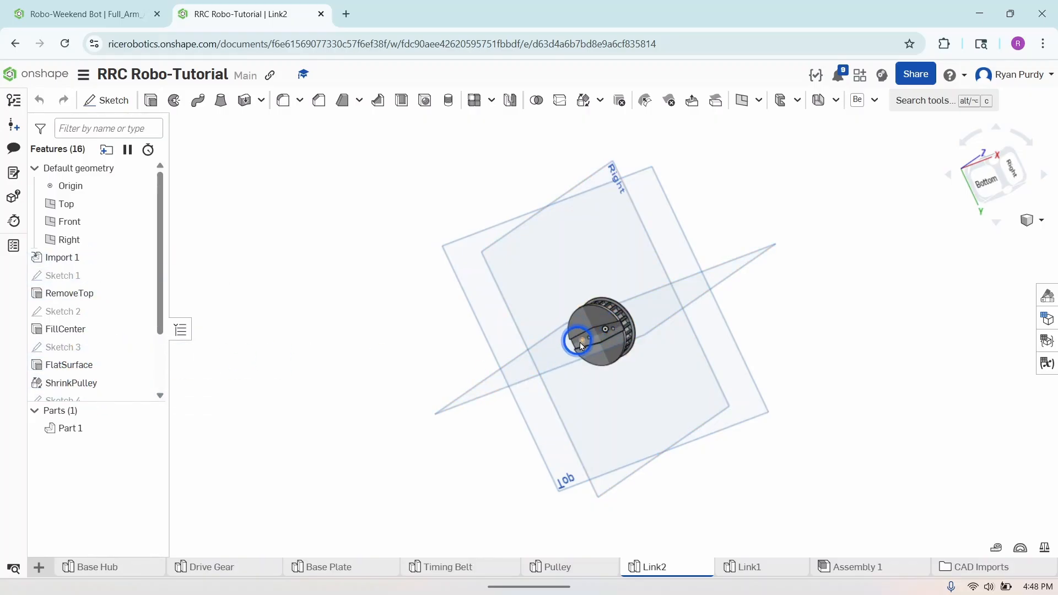
right_drag(677, 319, 628, 363)
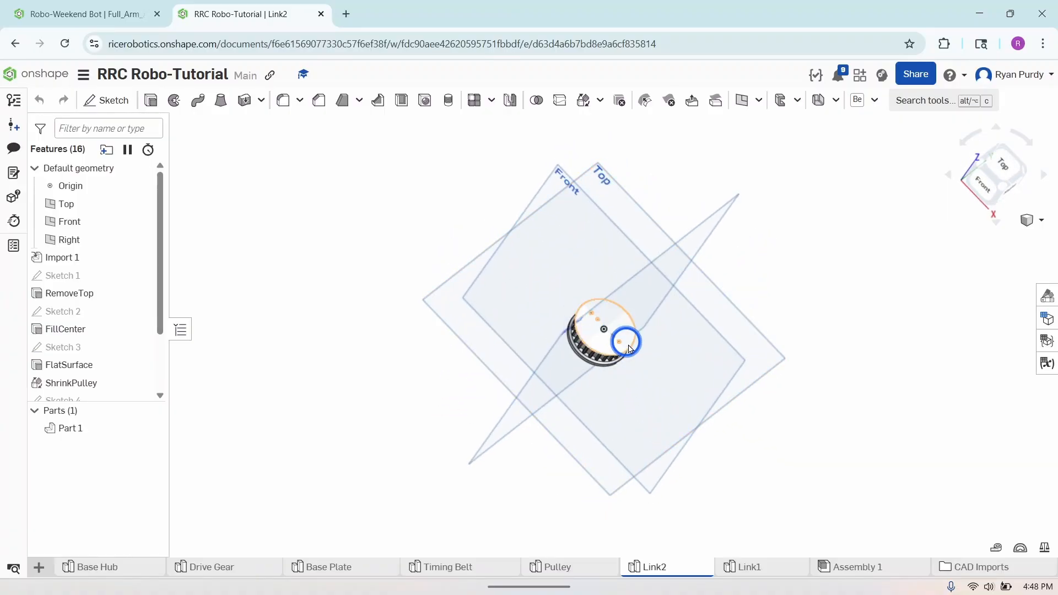
mouse_move(328, 407)
right_down()
mouse_move(320, 395)
mouse_move(340, 368)
mouse_move(336, 427)
mouse_move(332, 388)
right_up()
scroll(121, 344, down, 3)
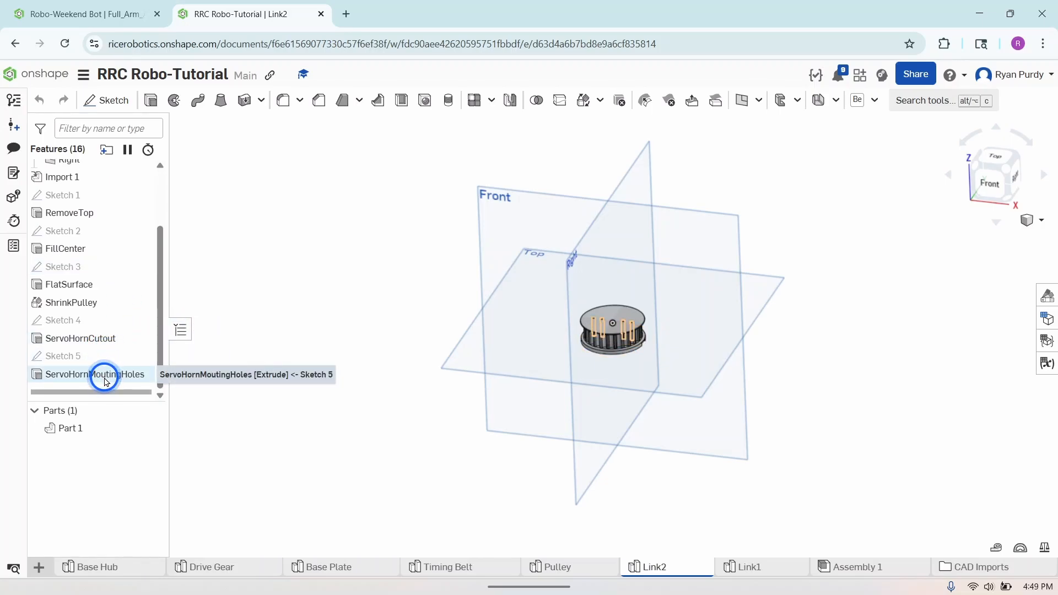
click(70, 320)
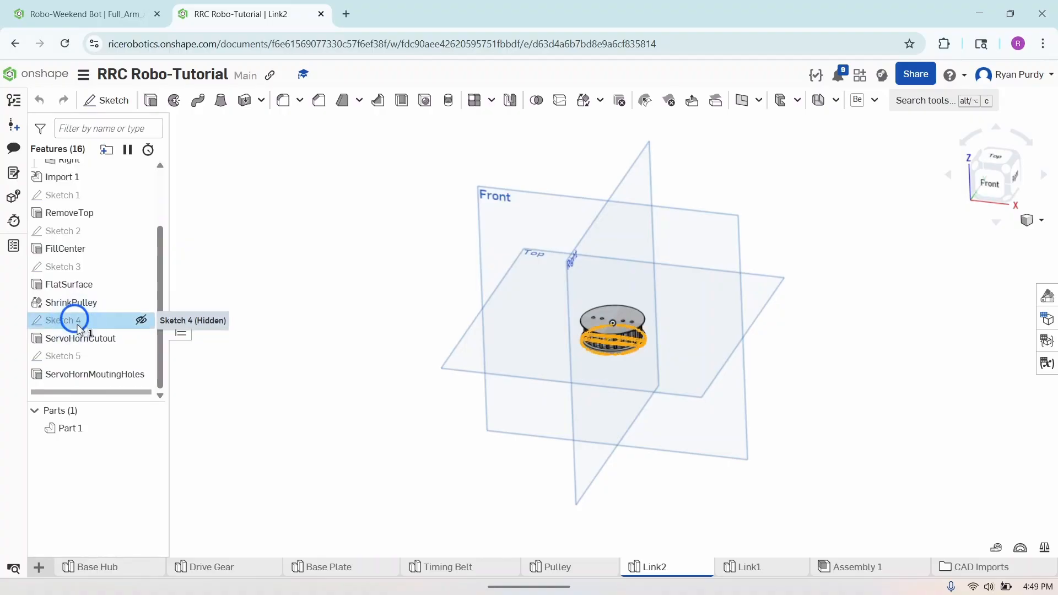
double_click(81, 339)
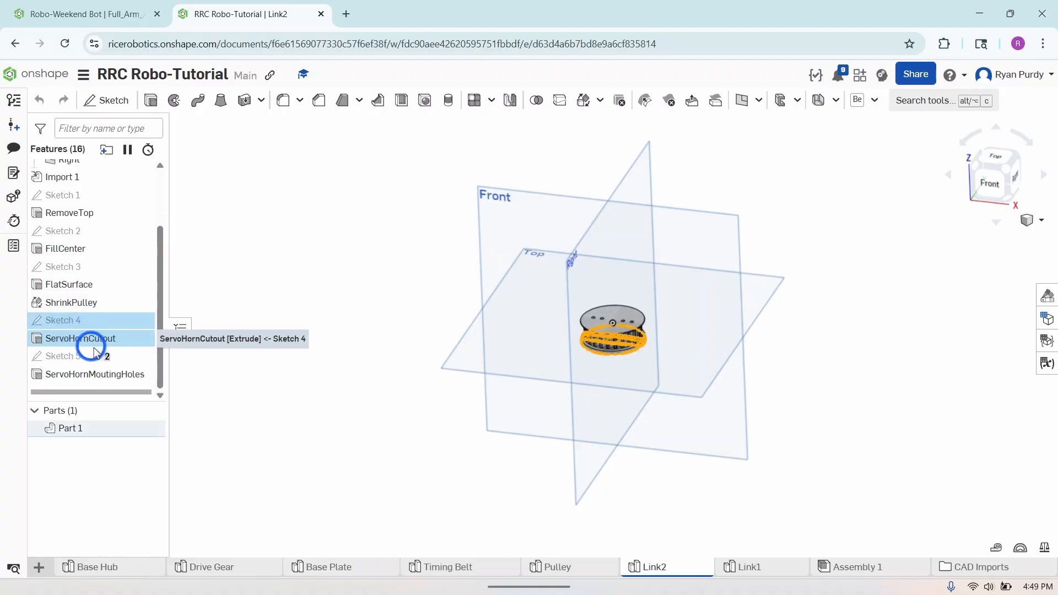
click(91, 355)
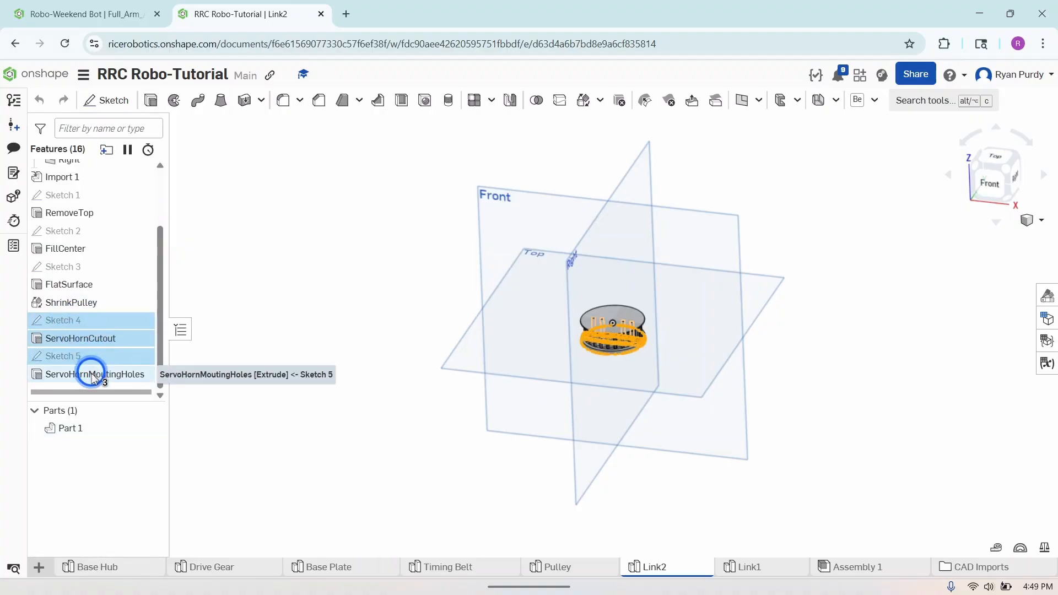
click(91, 374)
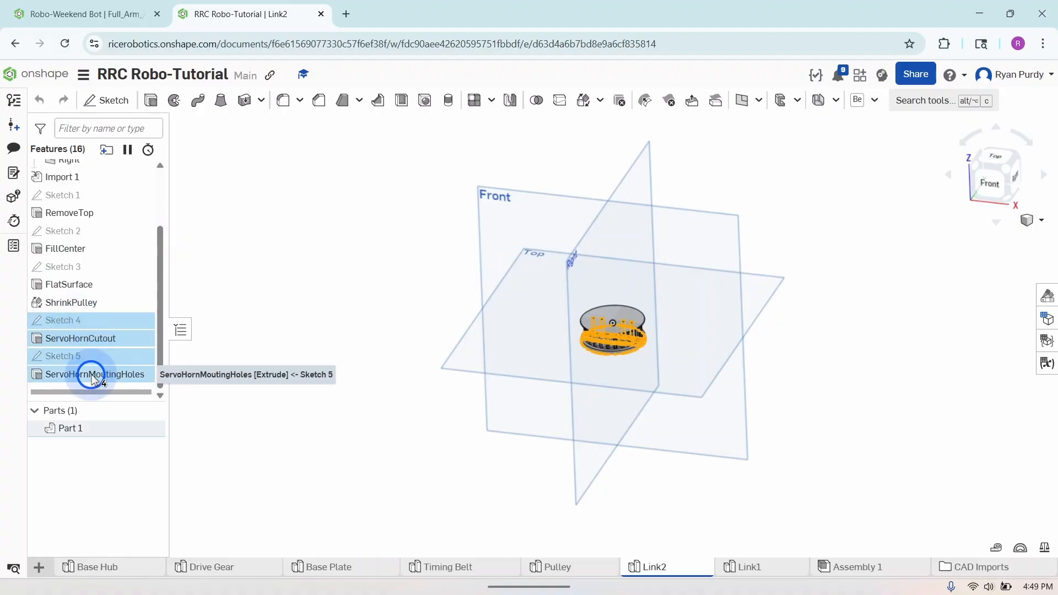
right_click(77, 341)
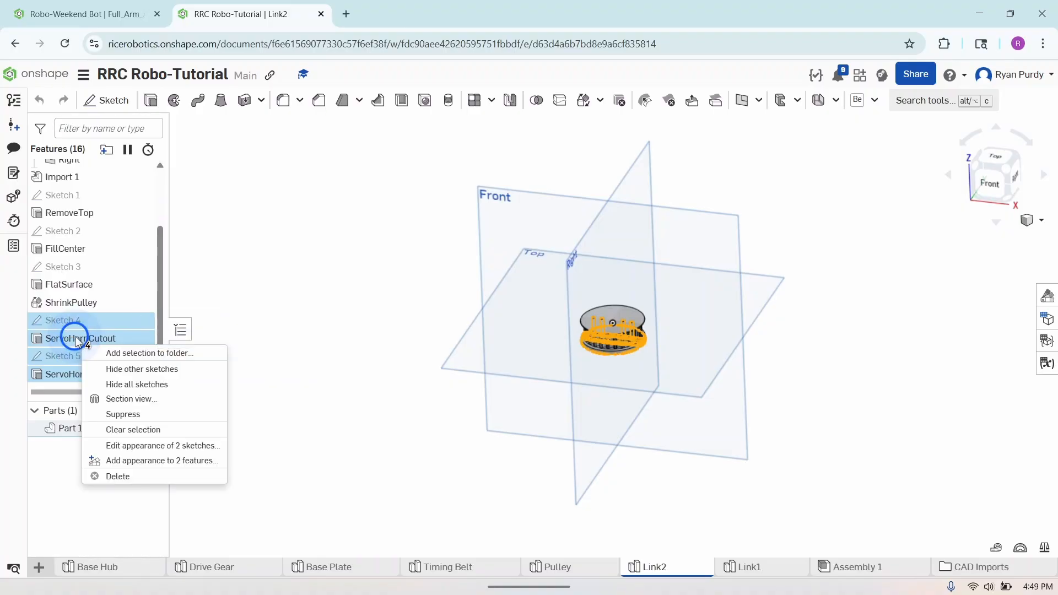
click(115, 477)
- Start a new sketch on the flat underside face of the pulley
right_drag(856, 374, 880, 388)
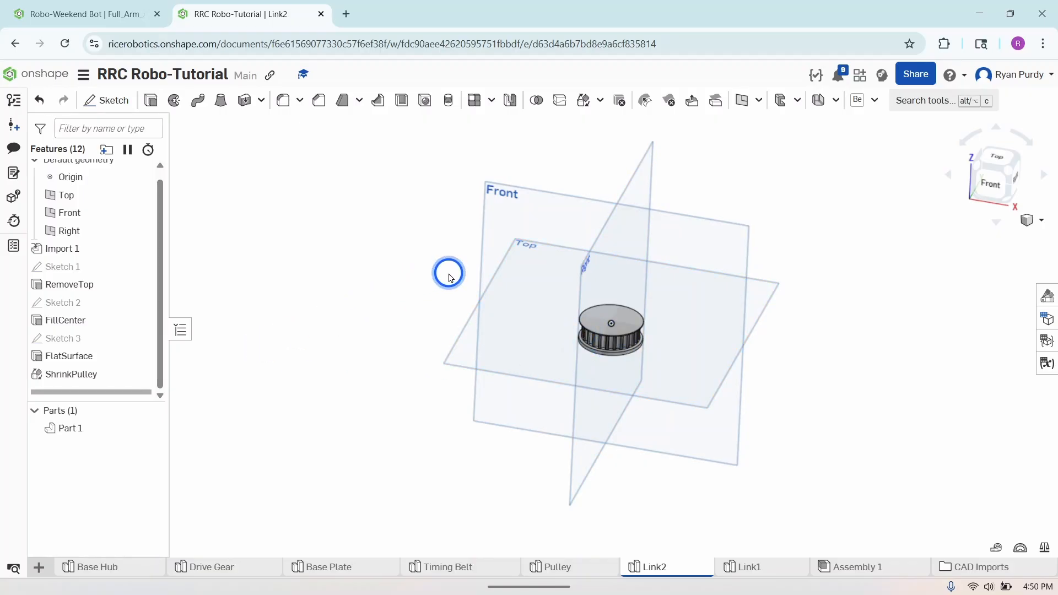
click(105, 100)
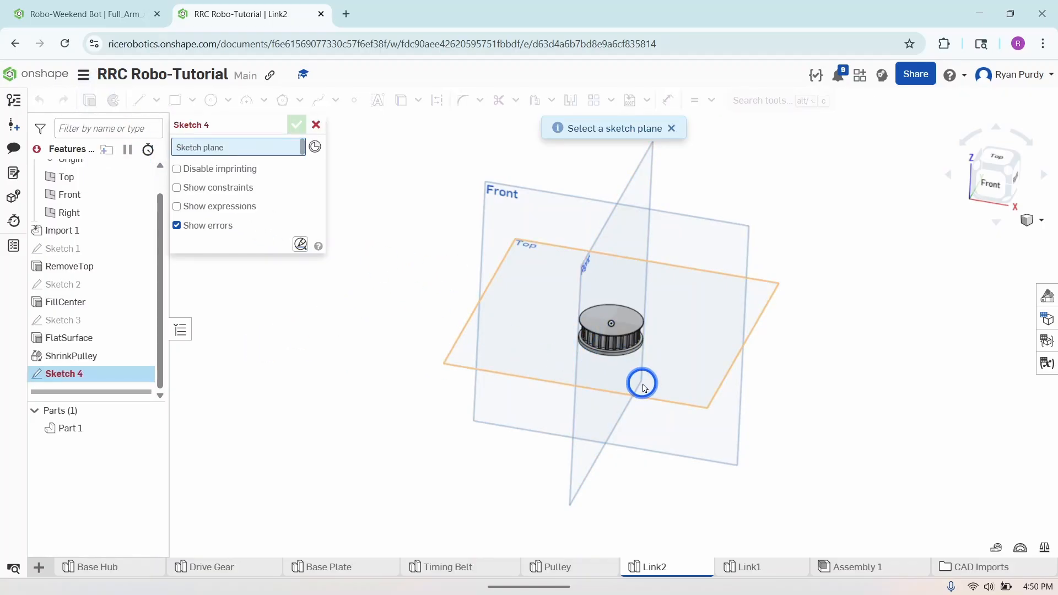
mouse_move(642, 385)
right_down()
mouse_move(638, 353)
mouse_move(635, 366)
right_up()
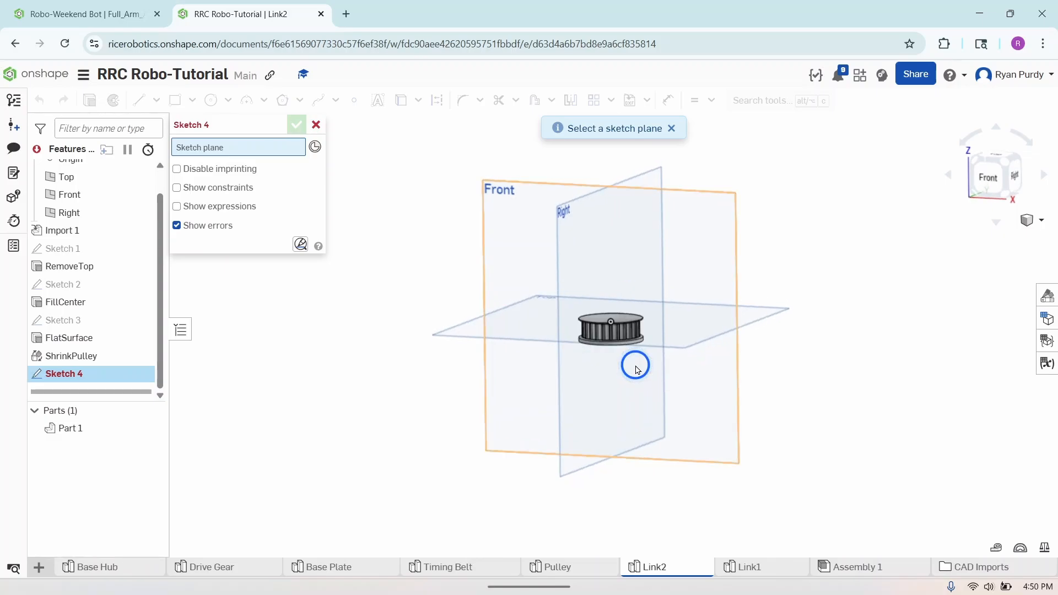
scroll(635, 366, up, 5)
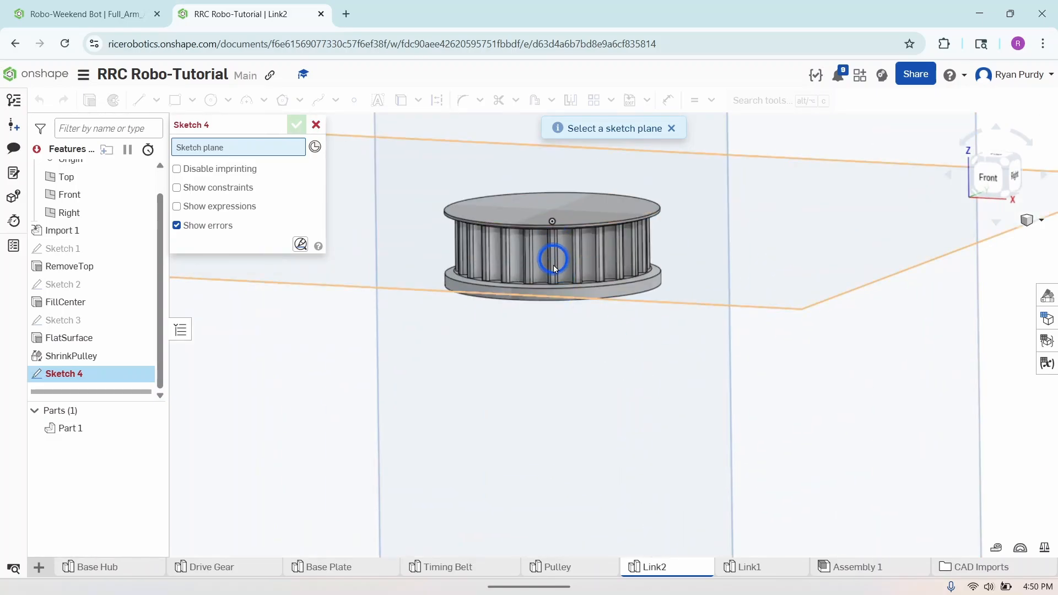
right_drag(566, 307, 554, 239)
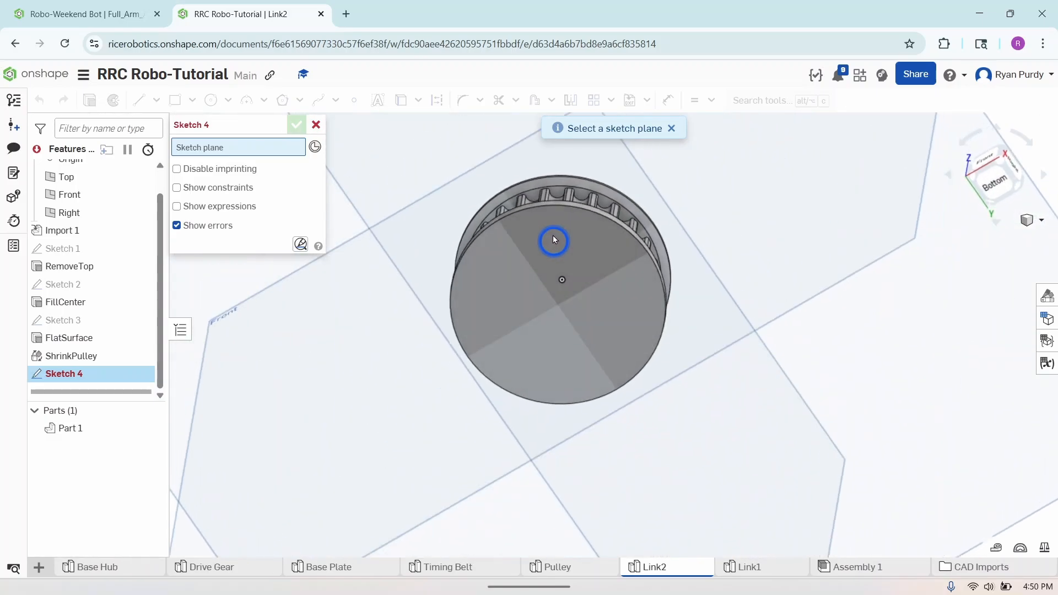
click(555, 240)
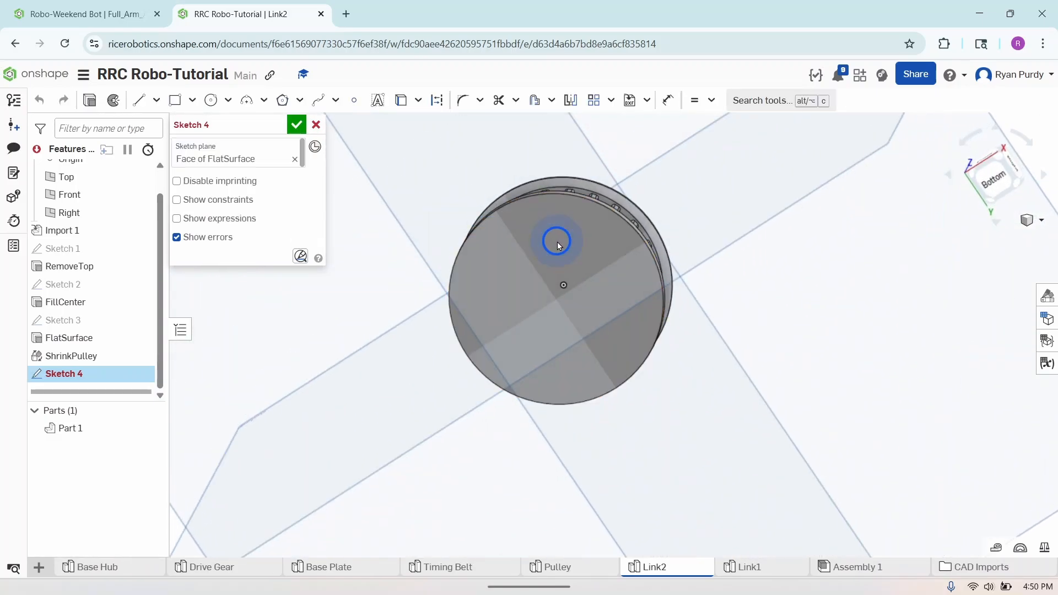
right_click(813, 409)
click(851, 405)
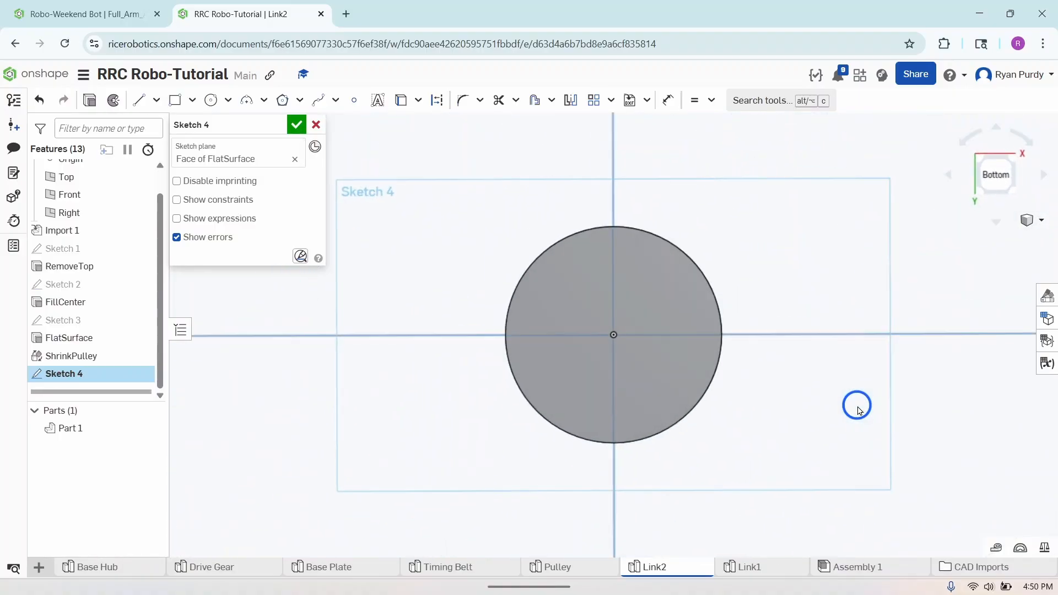
- Project the circular outer edge of the pulley's flat face into the sketch with Use (Project/Convert)
scroll(579, 408, down, 5)
scroll(580, 408, up, 10)
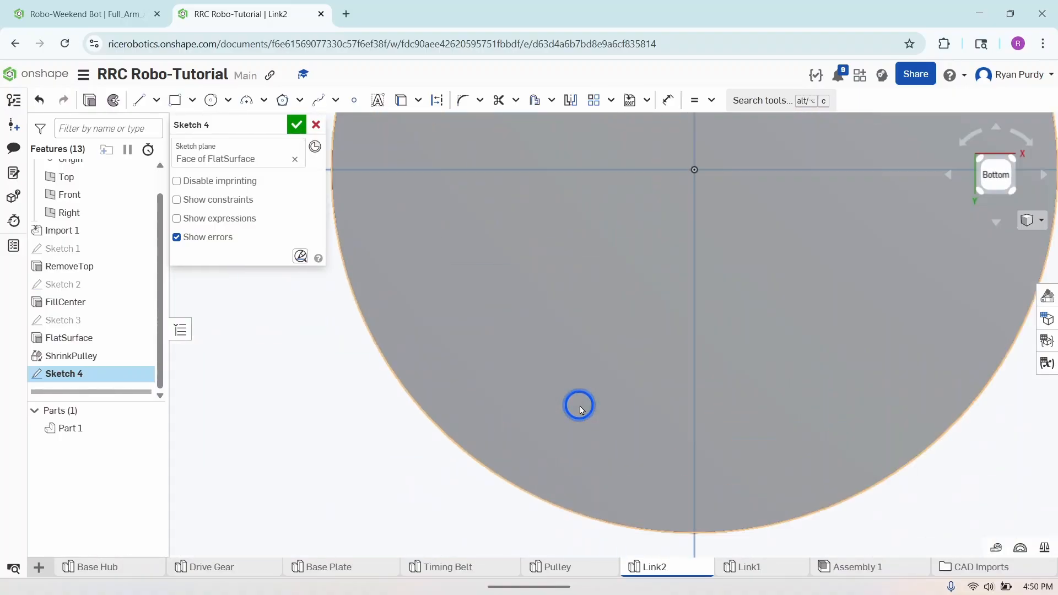
scroll(580, 409, down, 7)
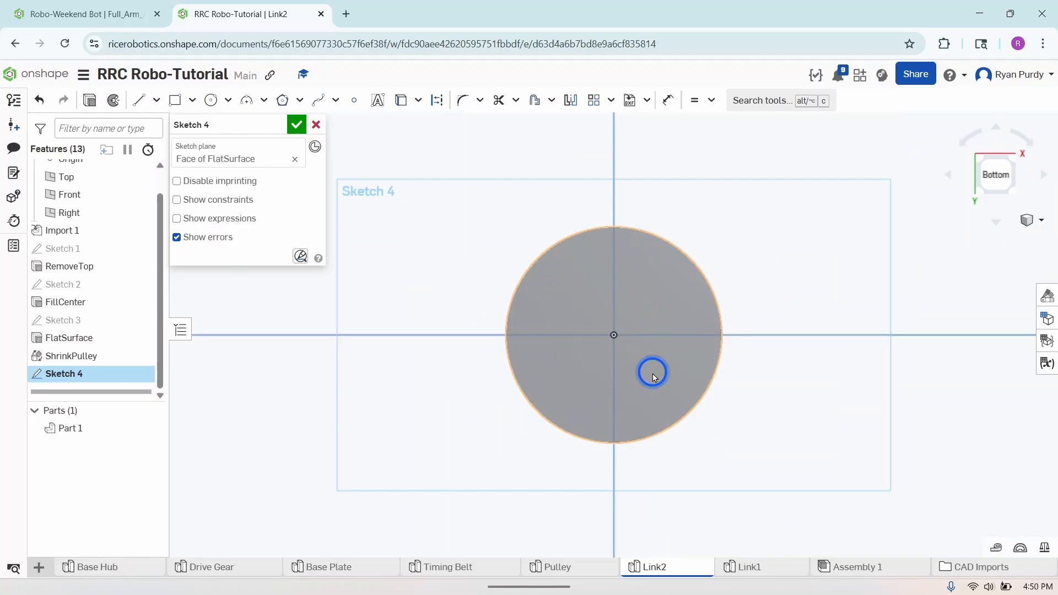
click(399, 100)
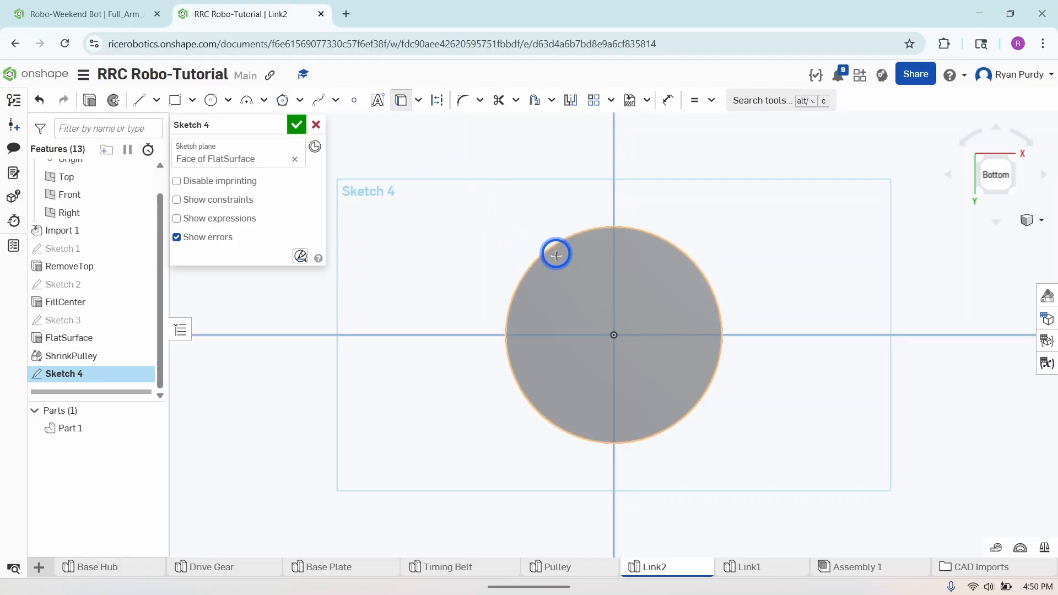
click(511, 302)
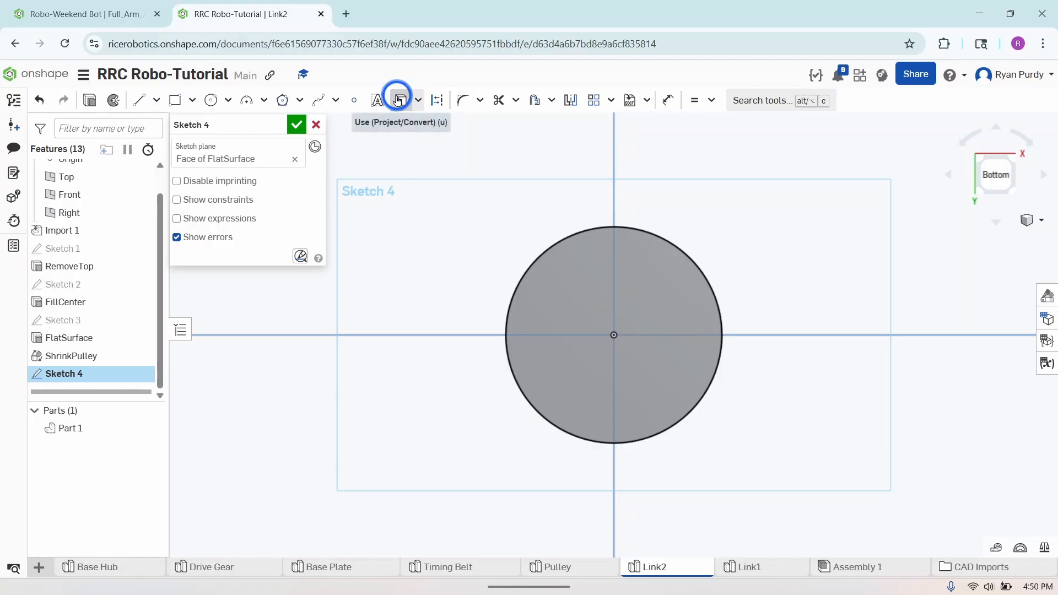
- Sketch a corner rectangle about 35 mm long below the circle's horizontal diameter, with its width matched to the circle's full width
click(175, 100)
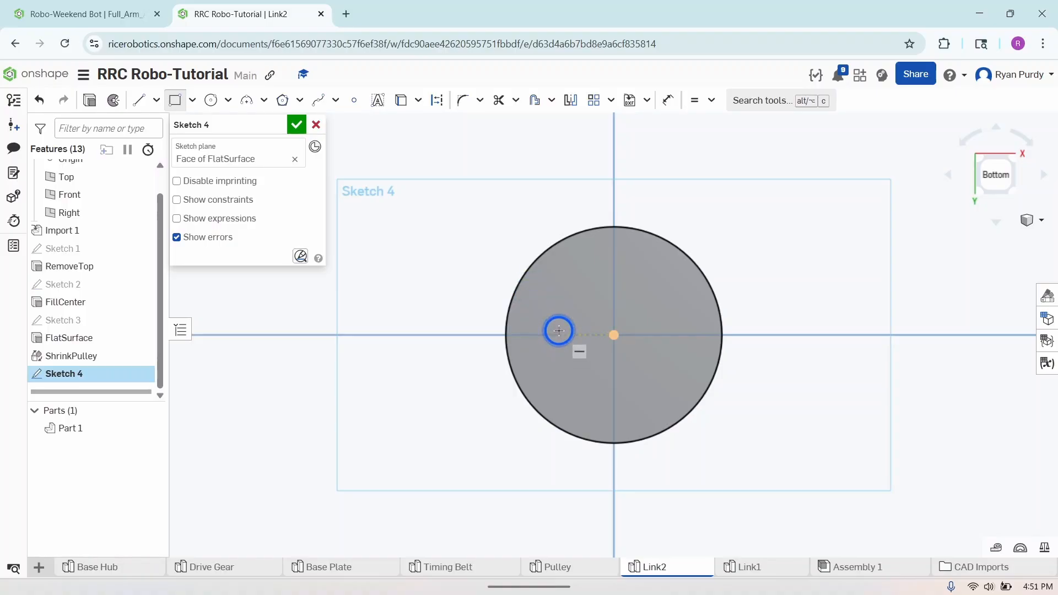
click(506, 335)
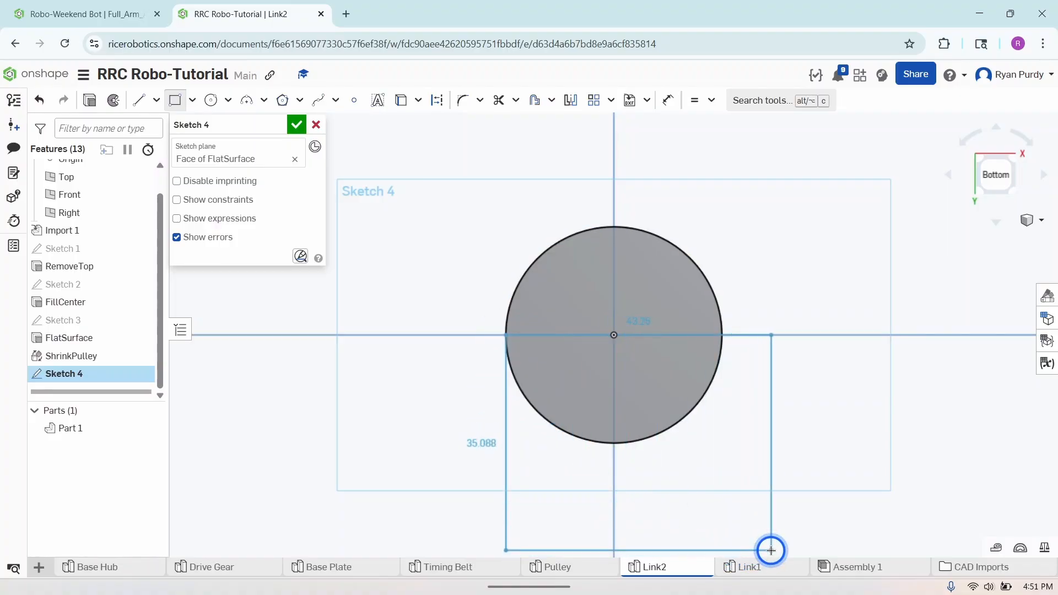
click(770, 551)
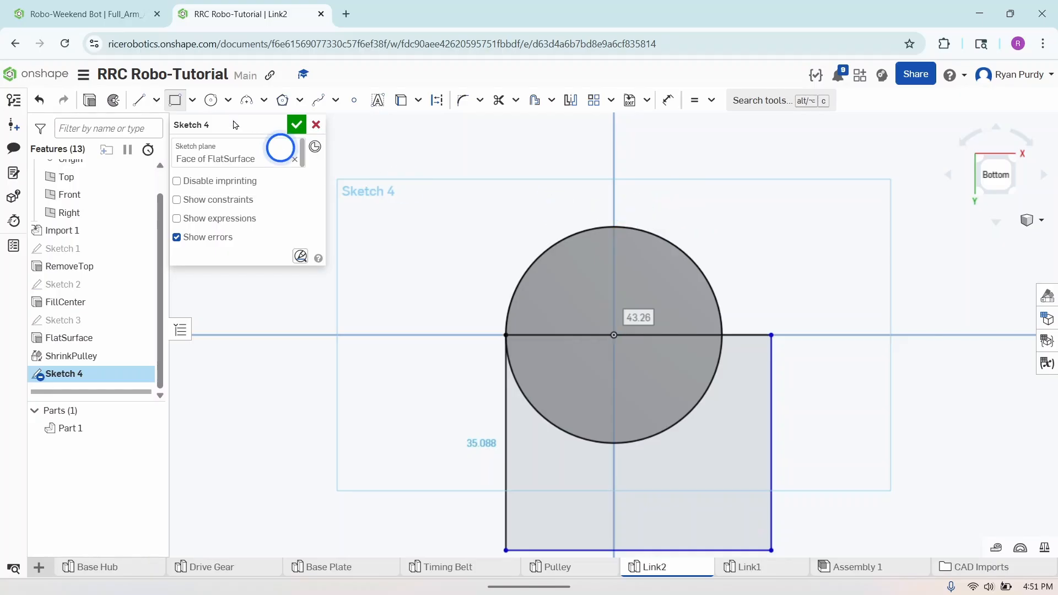
click(779, 330)
drag(771, 337, 725, 337)
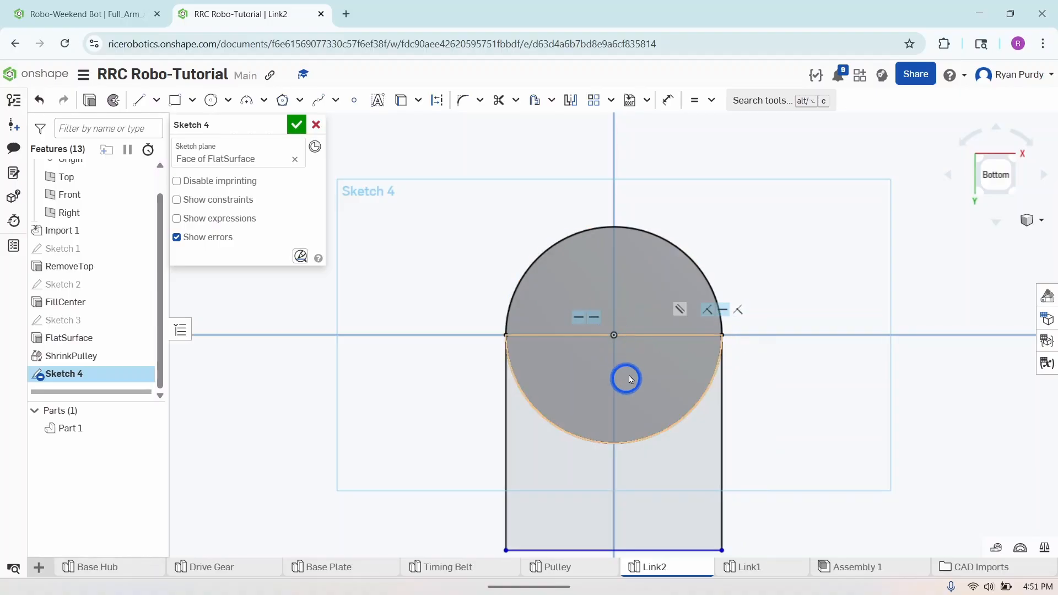
- Dimension the rectangle's long side to 80 mm and finish the sketch
scroll(616, 484, down, 3)
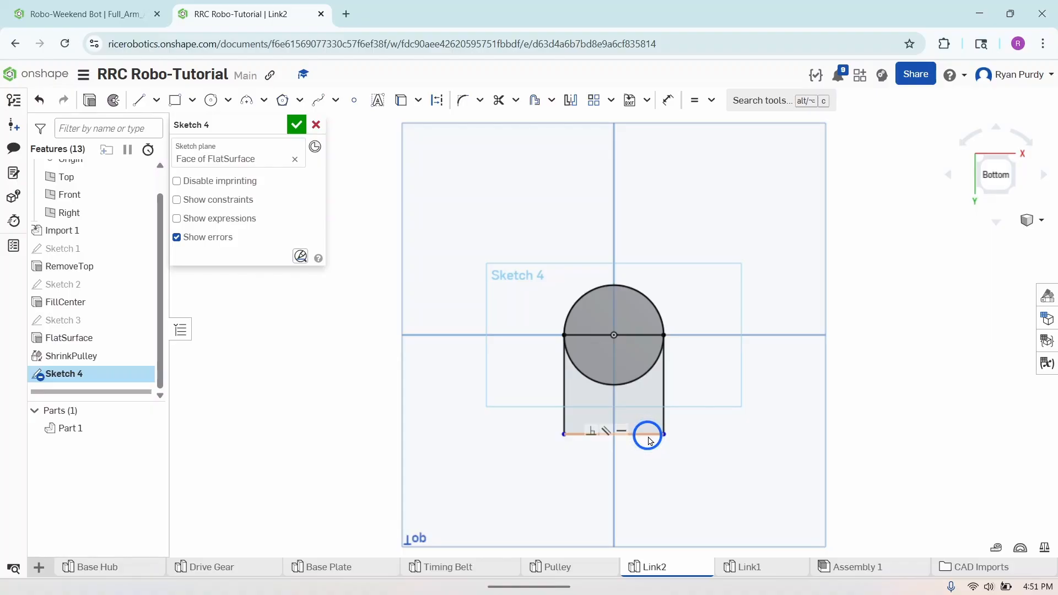
click(649, 437)
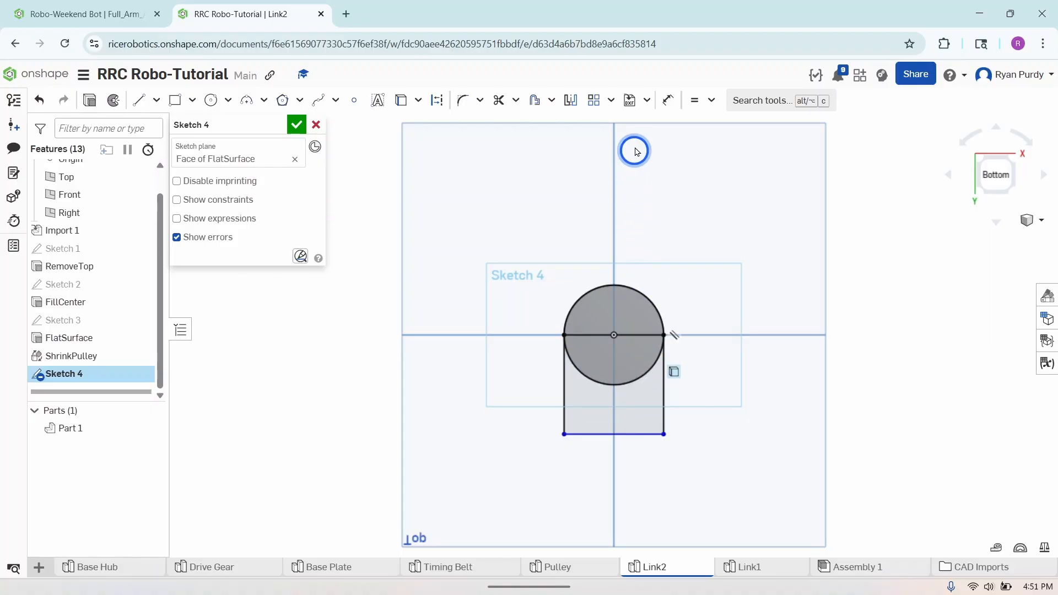
click(666, 100)
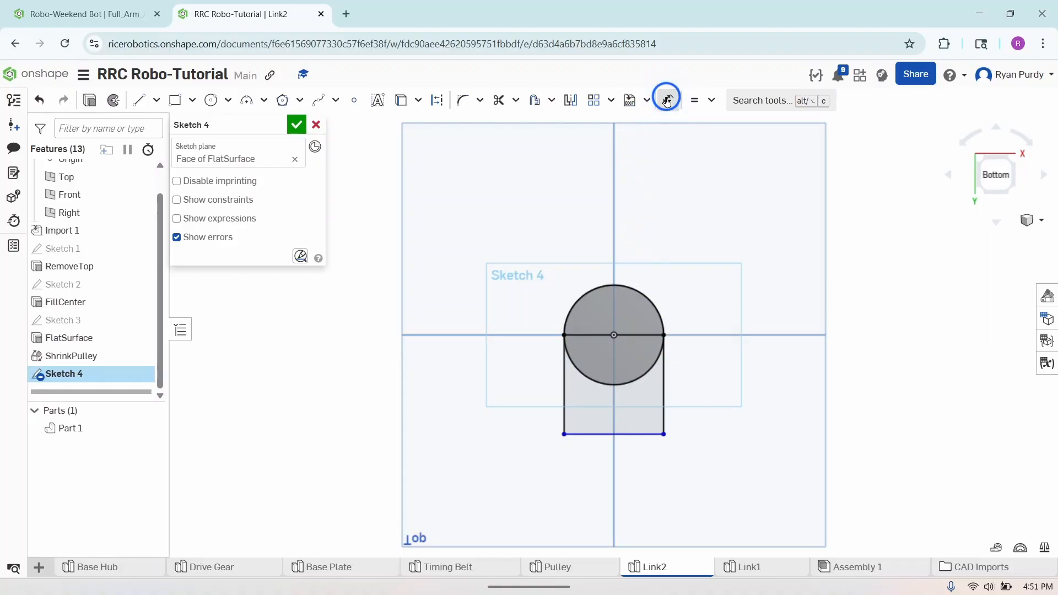
click(664, 379)
click(709, 383)
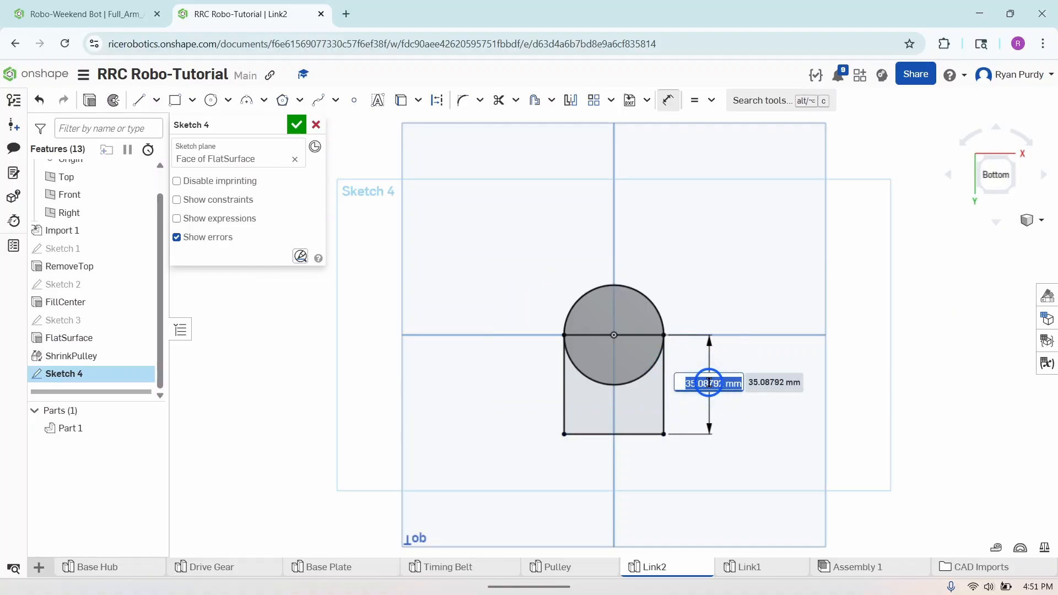
text(80)
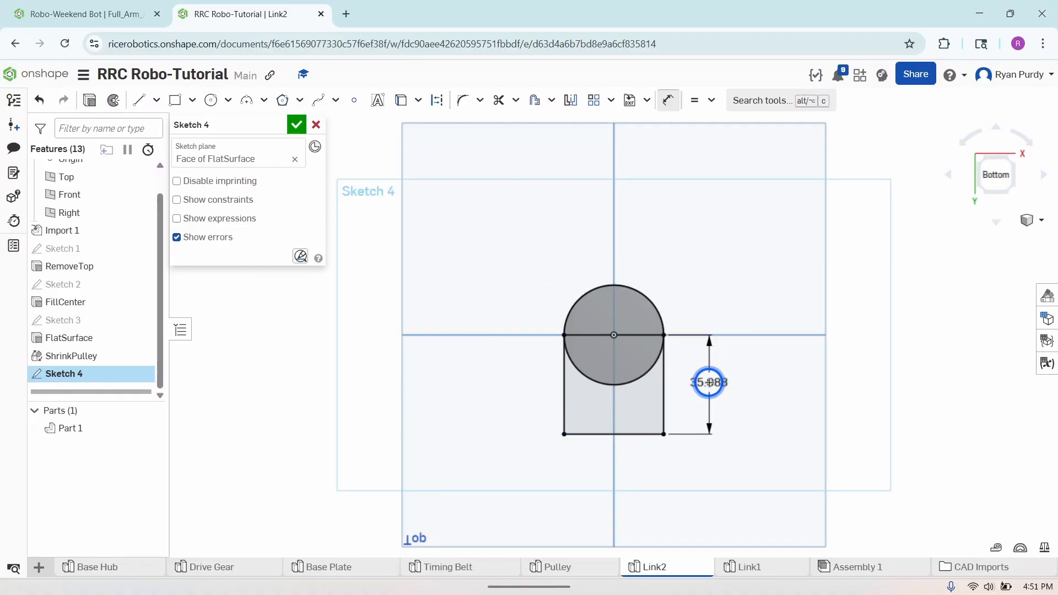
key(Return)
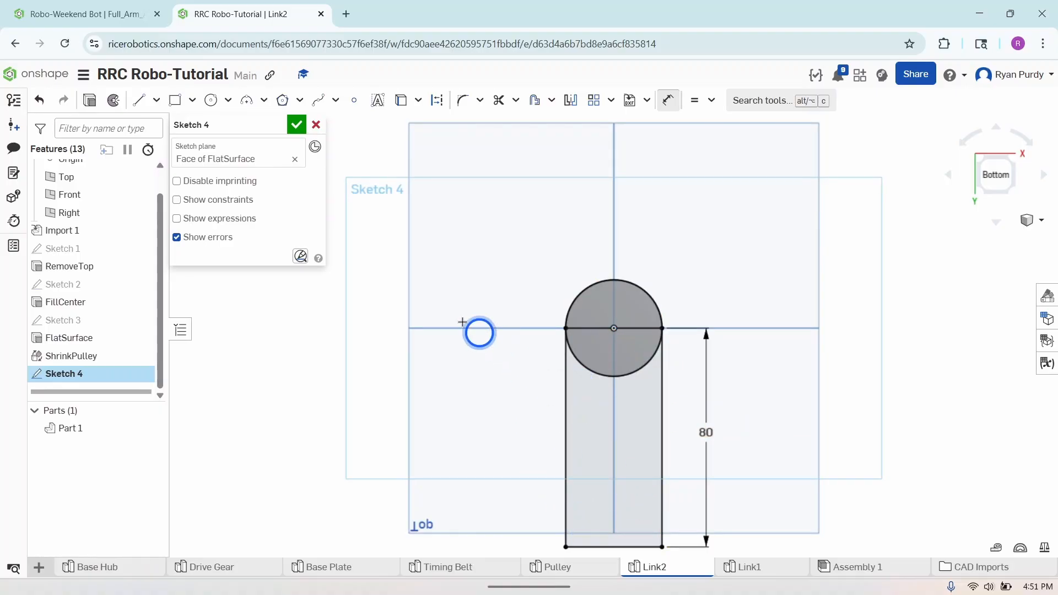
click(296, 123)
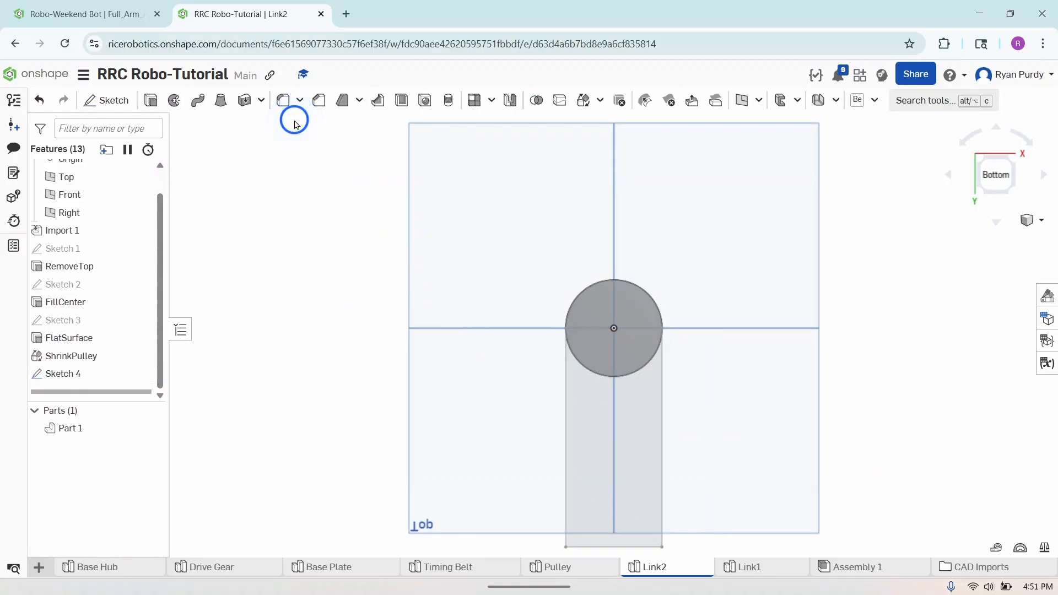
- Extrude all regions of Sketch 4 to a depth of 5 mm, added to Part 1, and rename the feature Link2Body
click(151, 100)
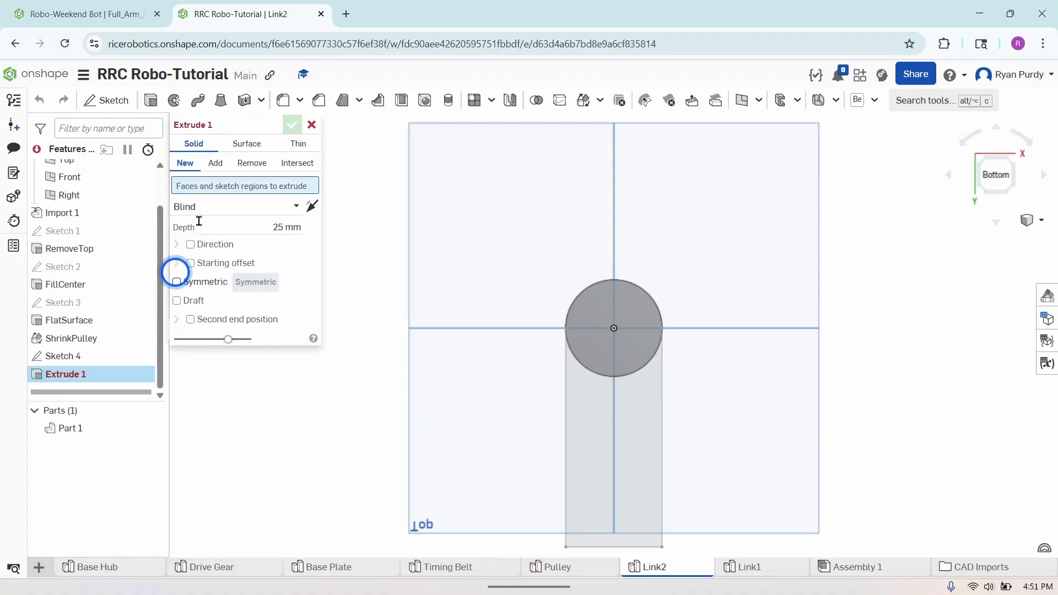
click(111, 355)
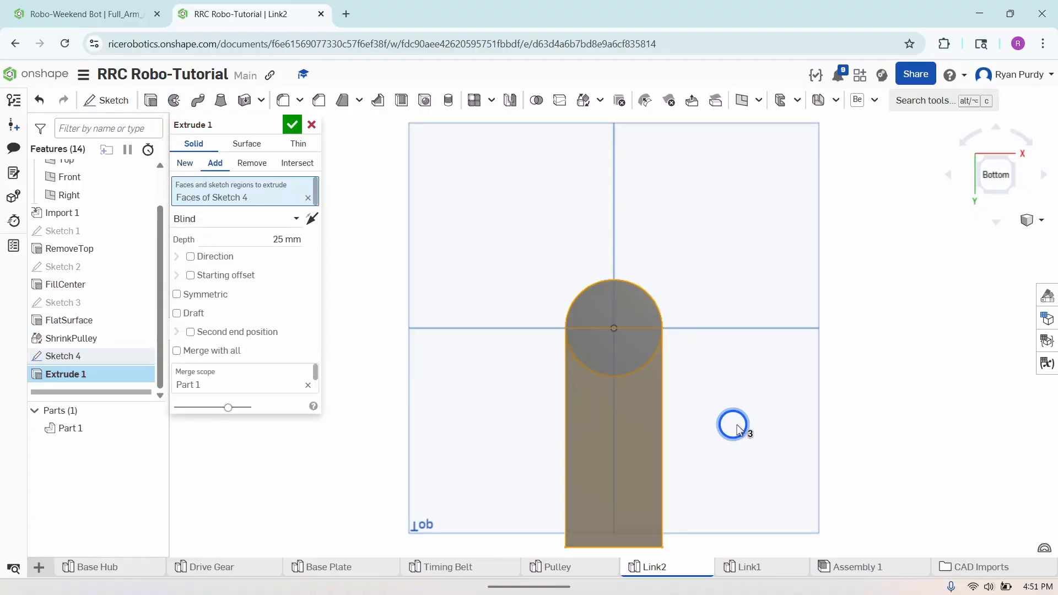
right_drag(732, 424, 674, 388)
click(278, 241)
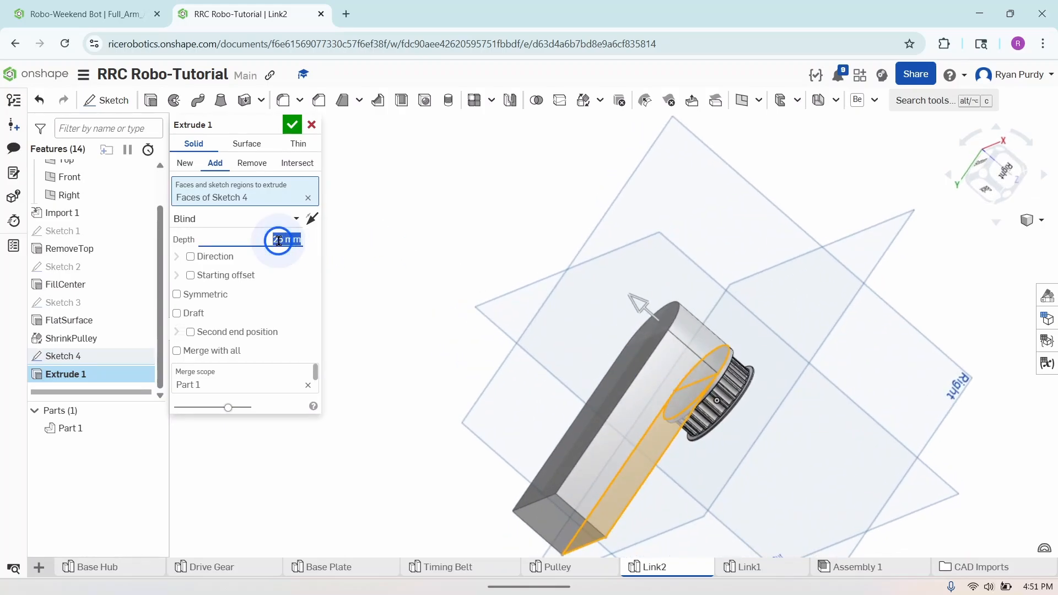
text(5)
key(Return)
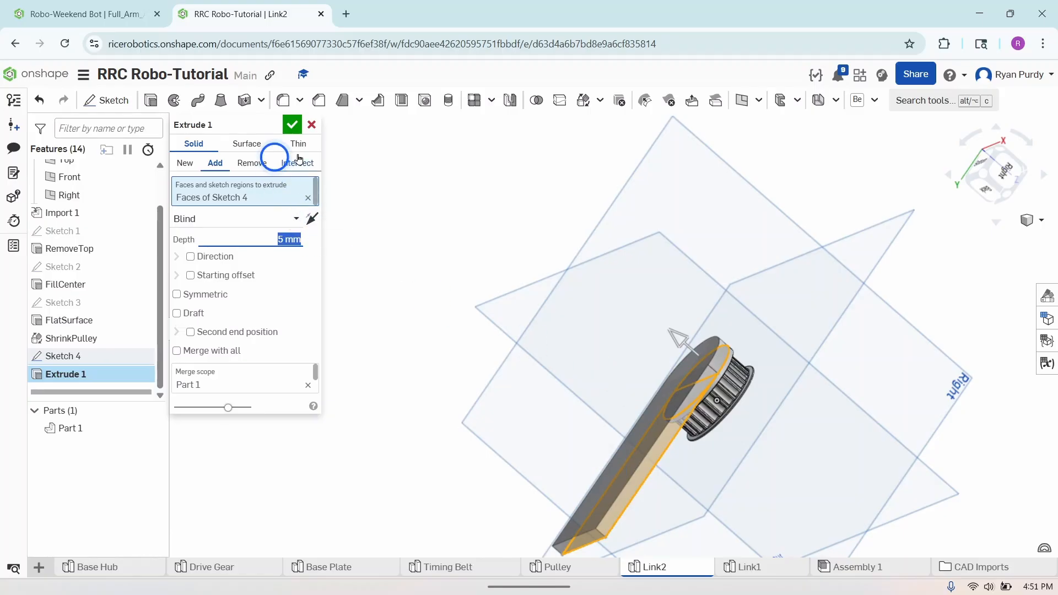
click(291, 126)
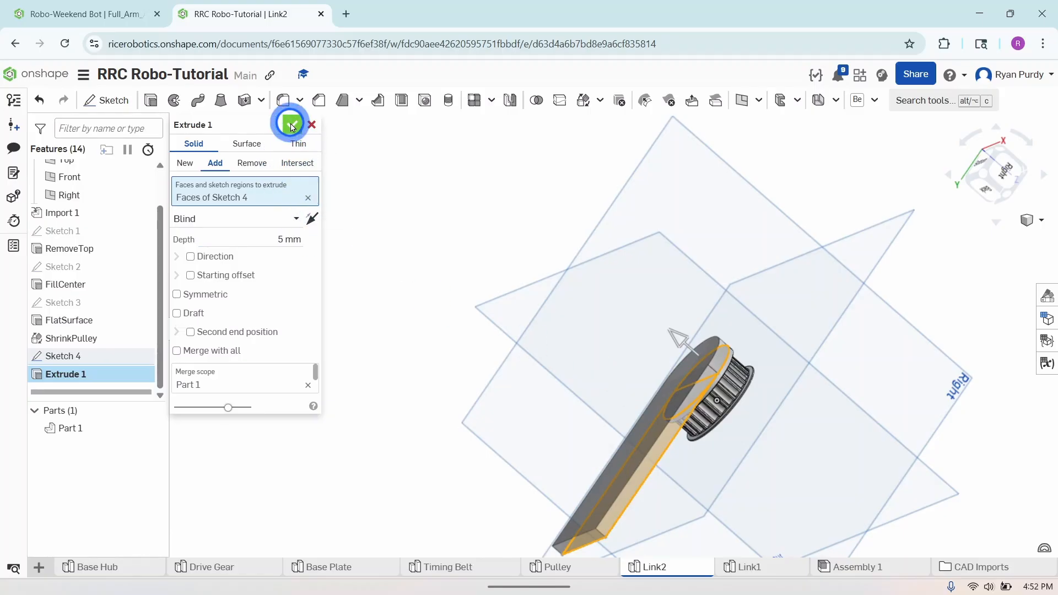
right_click(77, 375)
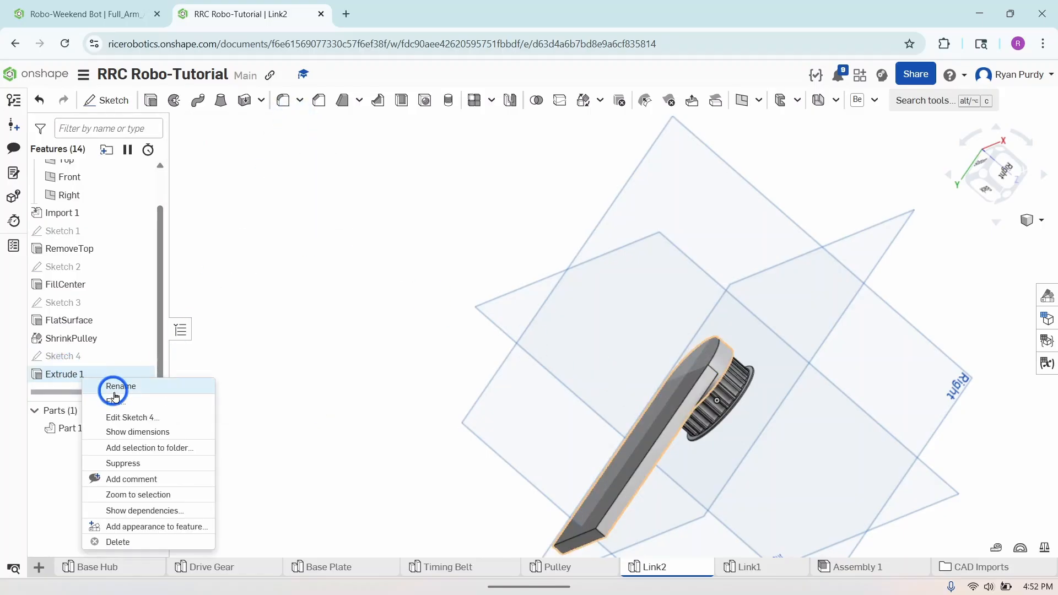
click(129, 385)
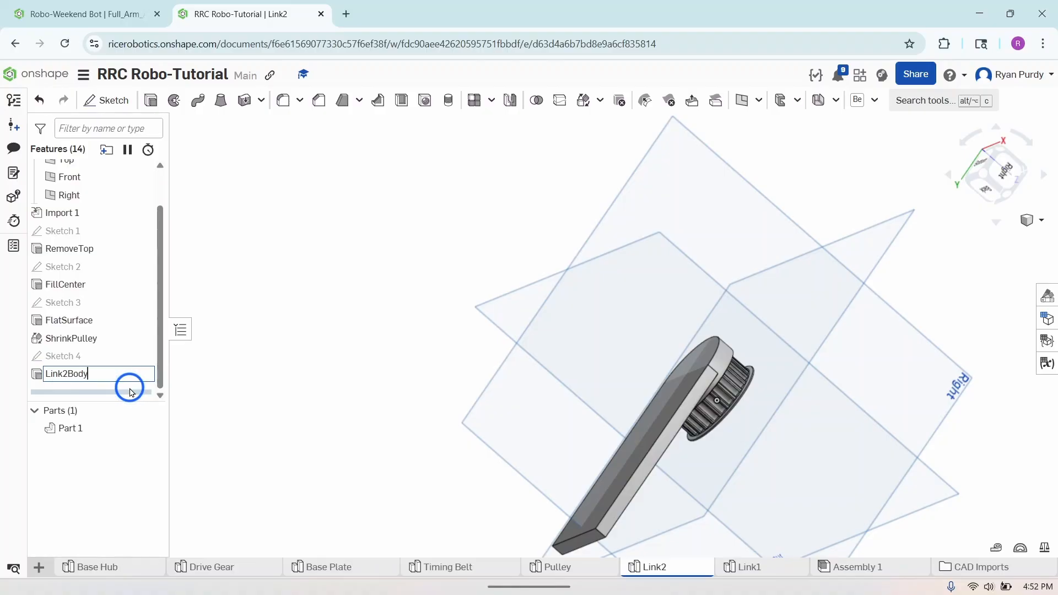
- Check the link joint in the Robo-Weekend Bot reference assembly and start a sketch on Link2Body's outer flat face, viewed straight on
right_drag(709, 477, 732, 478)
click(82, 14)
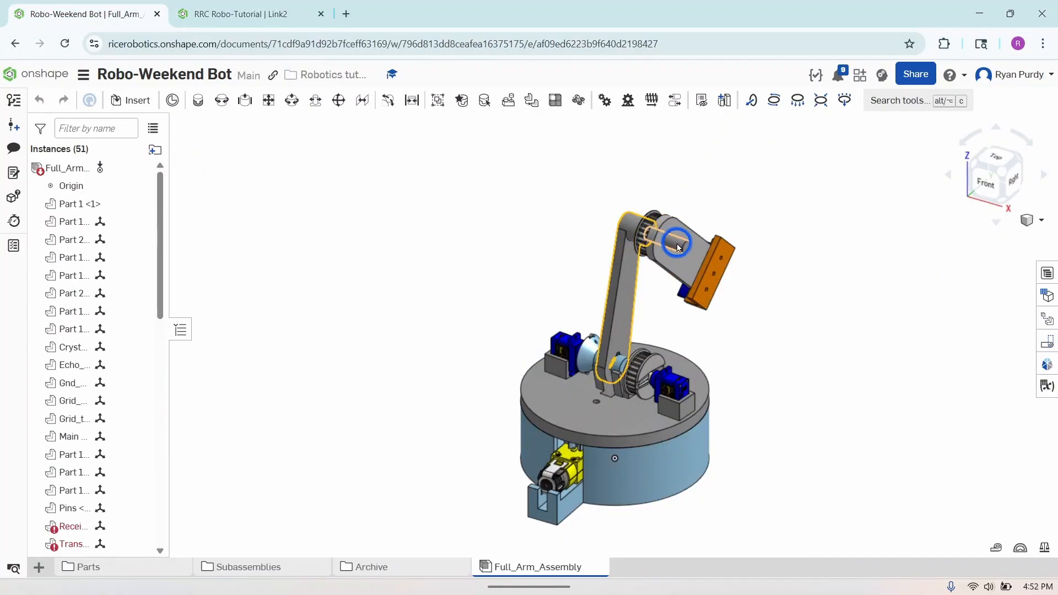
drag(677, 246, 683, 246)
click(228, 13)
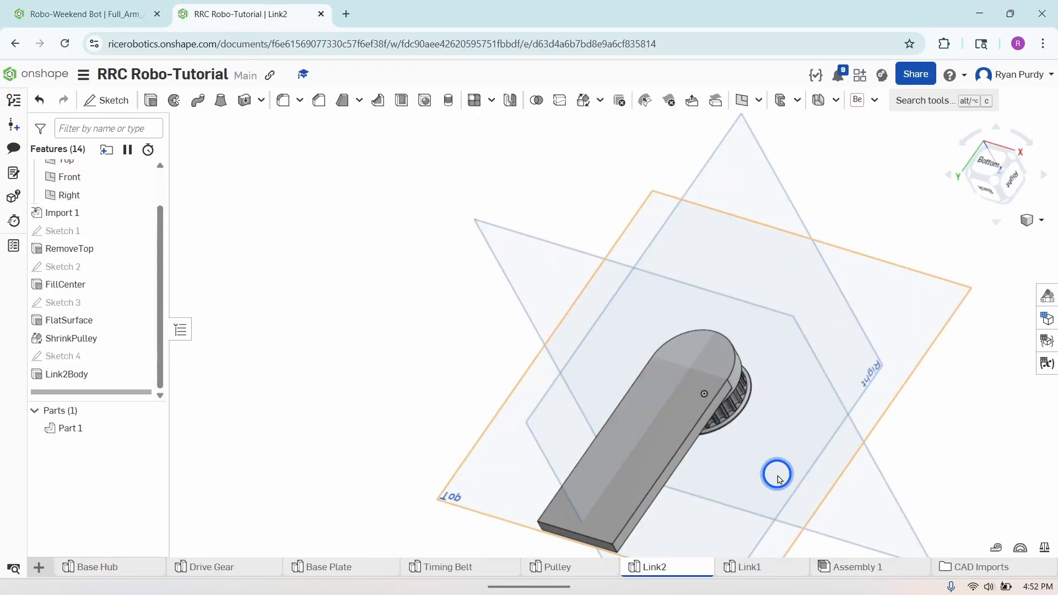
right_drag(772, 472, 786, 498)
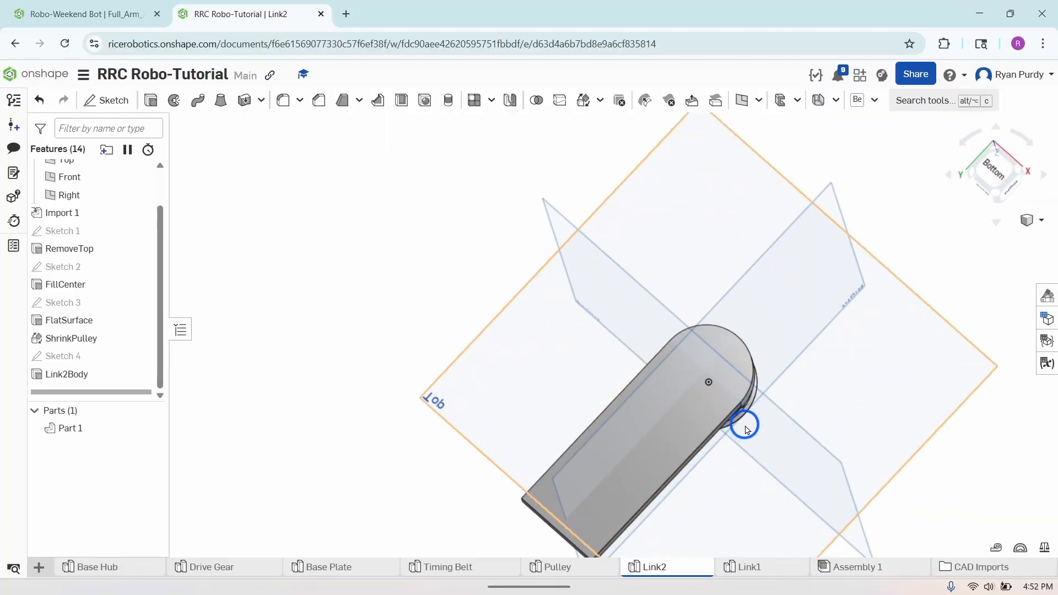
click(113, 100)
click(679, 378)
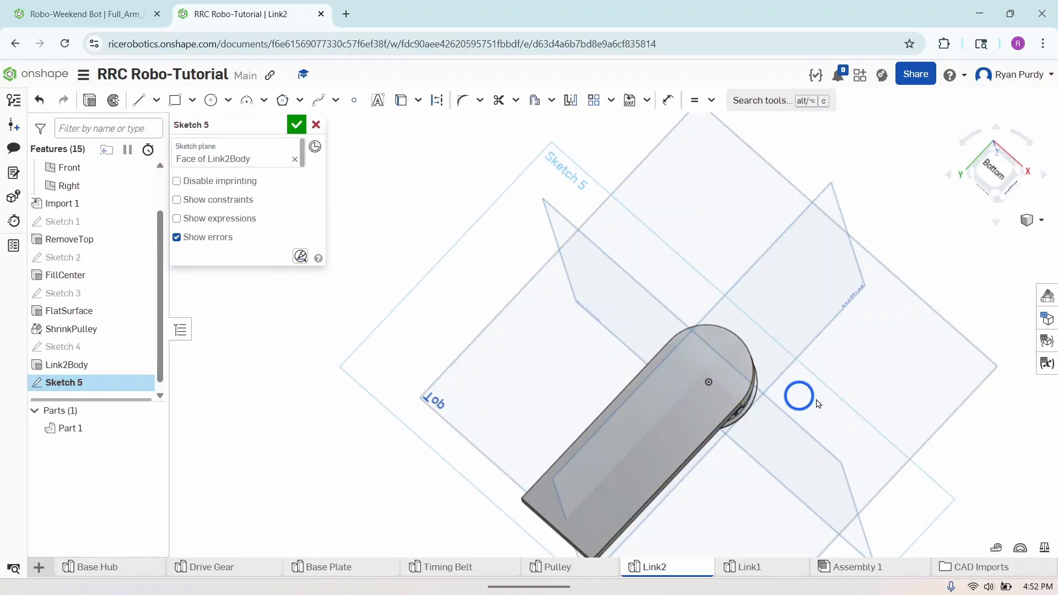
right_click(834, 407)
click(866, 397)
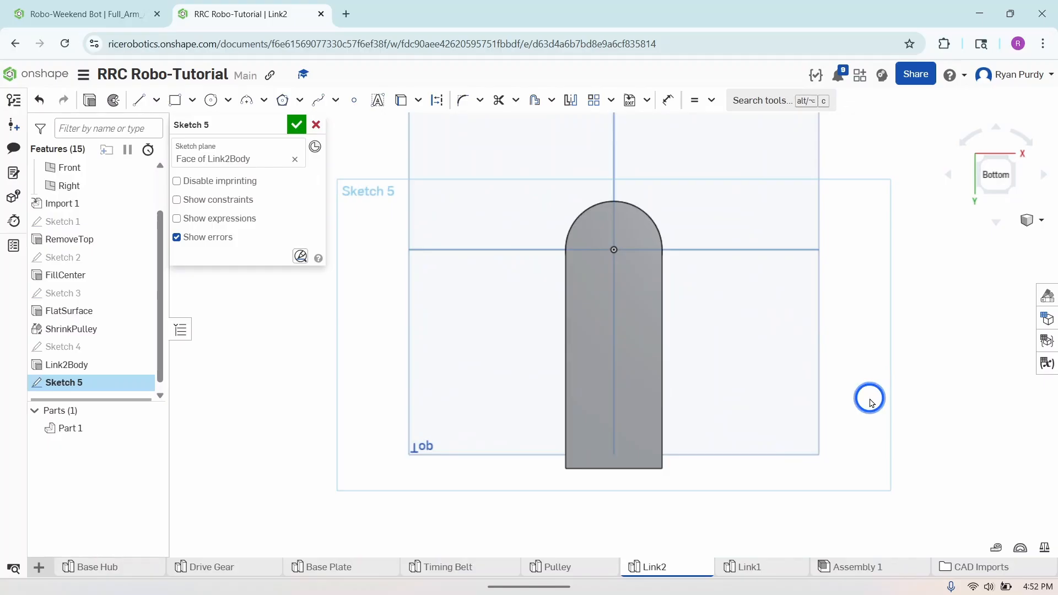
- Sketch a circle concentric with the link's rounded end and set its diameter to 10 mm
click(211, 100)
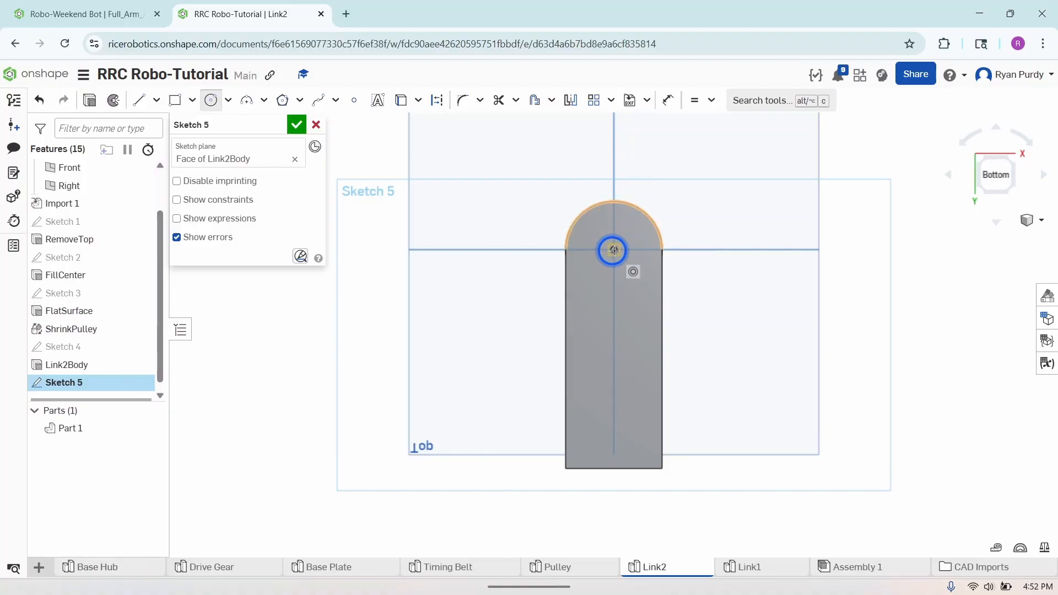
click(614, 249)
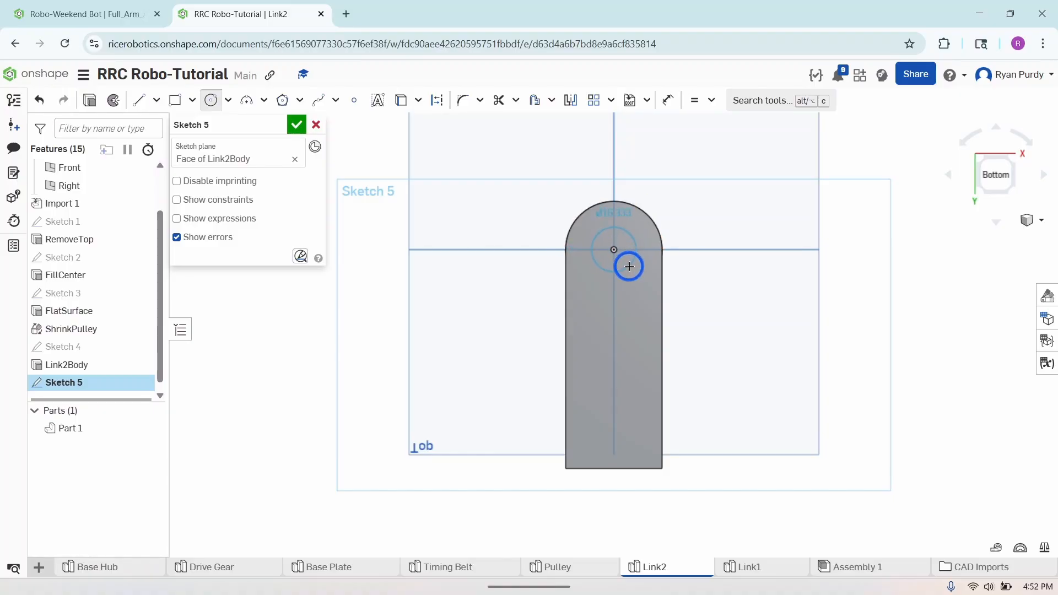
click(629, 266)
click(669, 99)
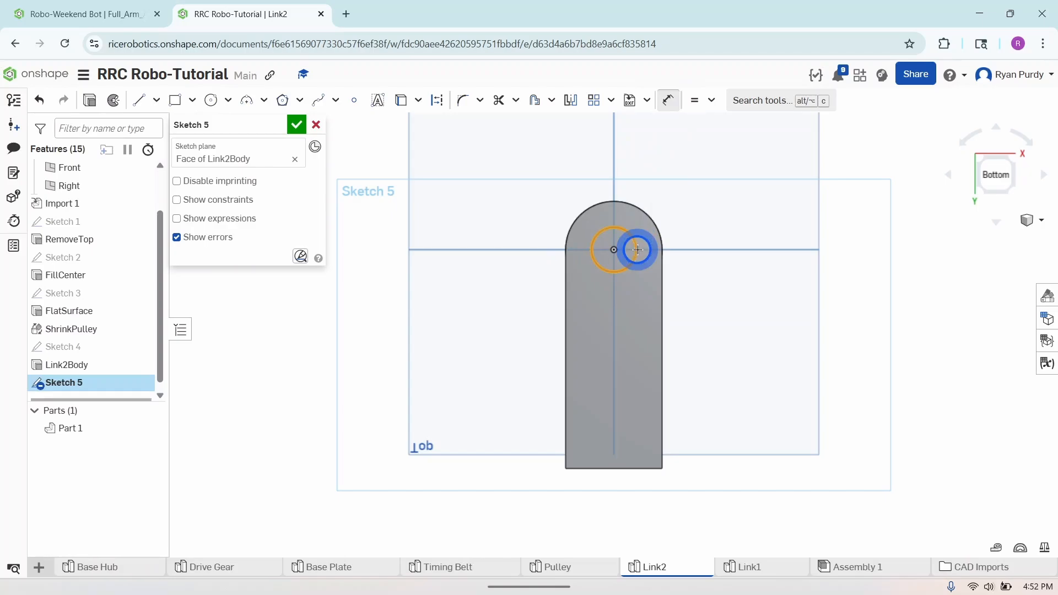
click(637, 249)
click(704, 227)
text(10mm)
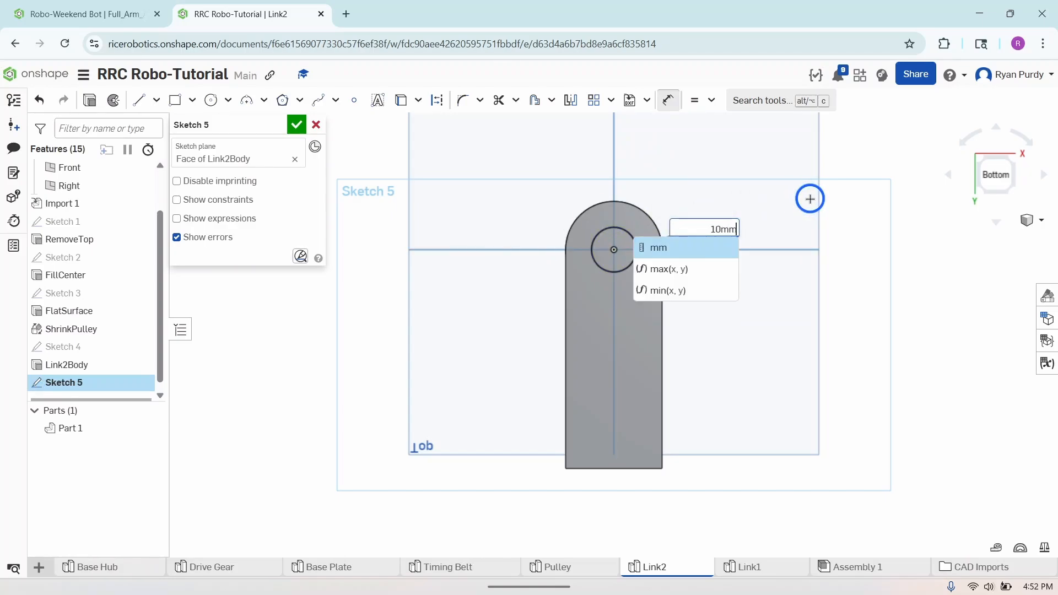
key(Return)
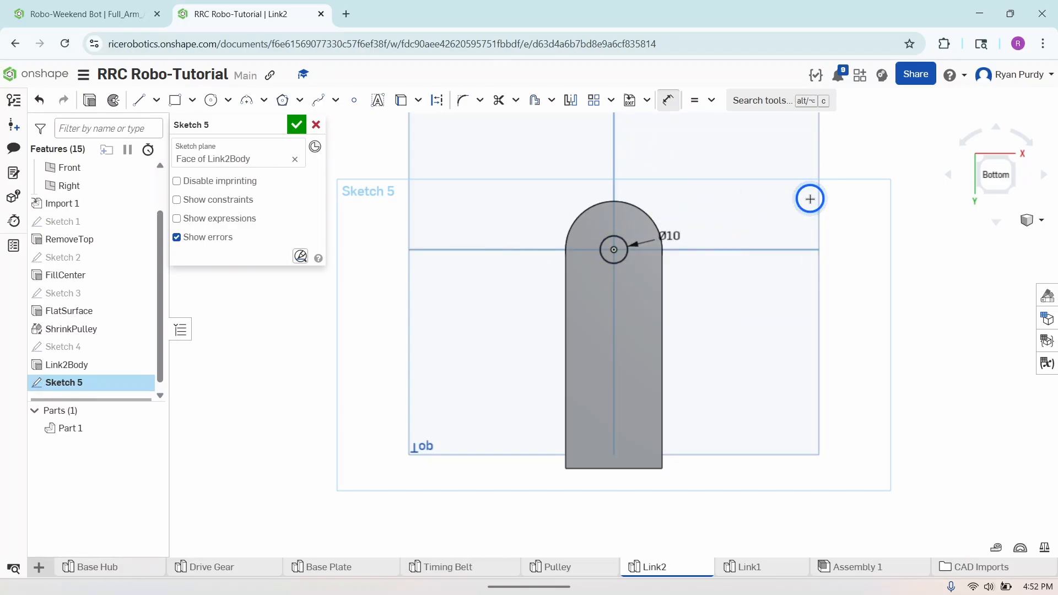
click(669, 99)
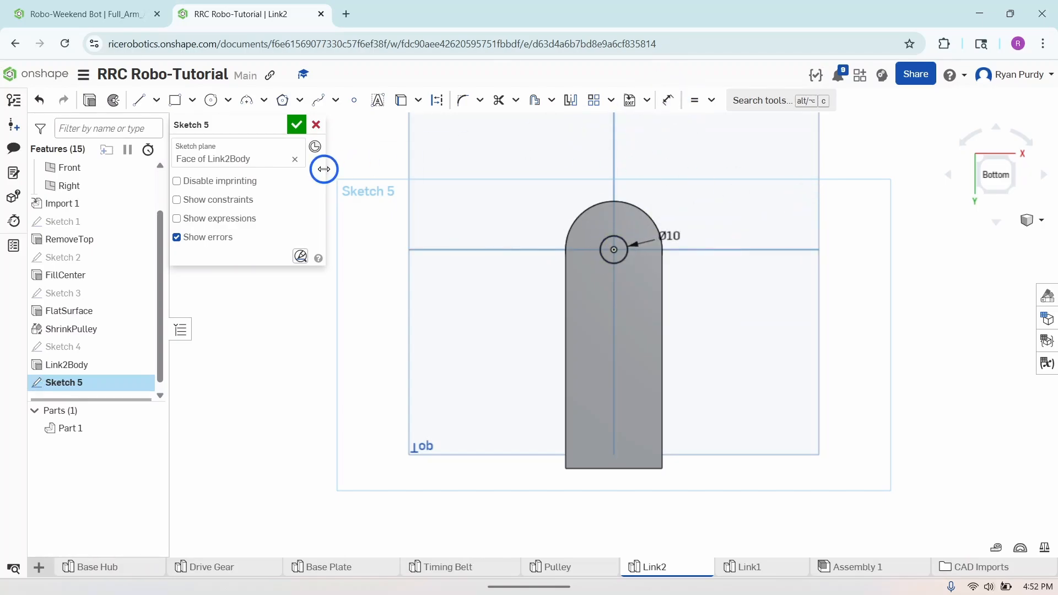
- Cut the circle through the link and pulley with a Remove extrude set to Through all
click(90, 99)
click(251, 162)
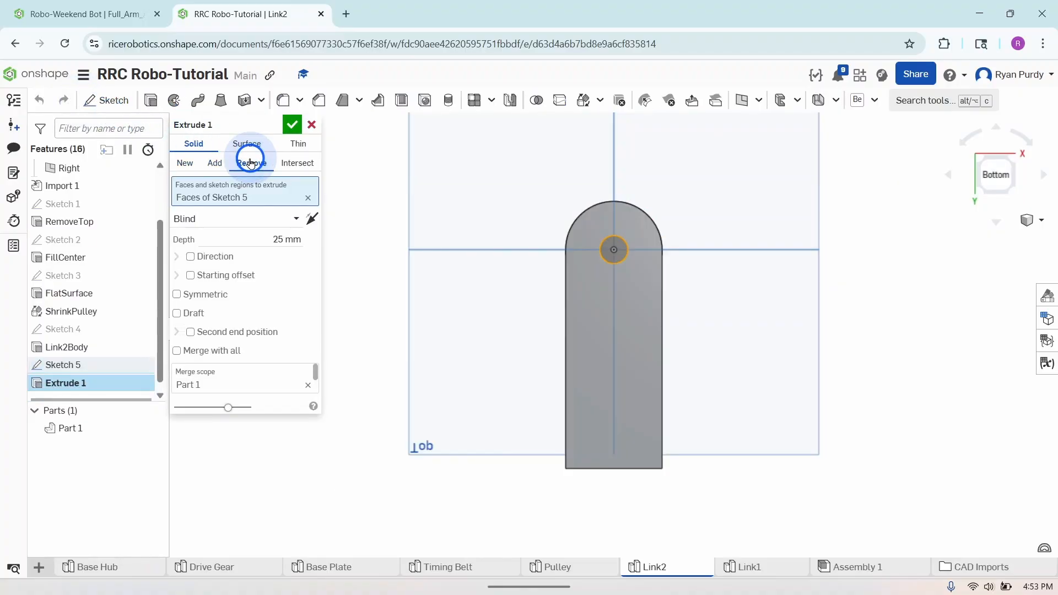
click(269, 218)
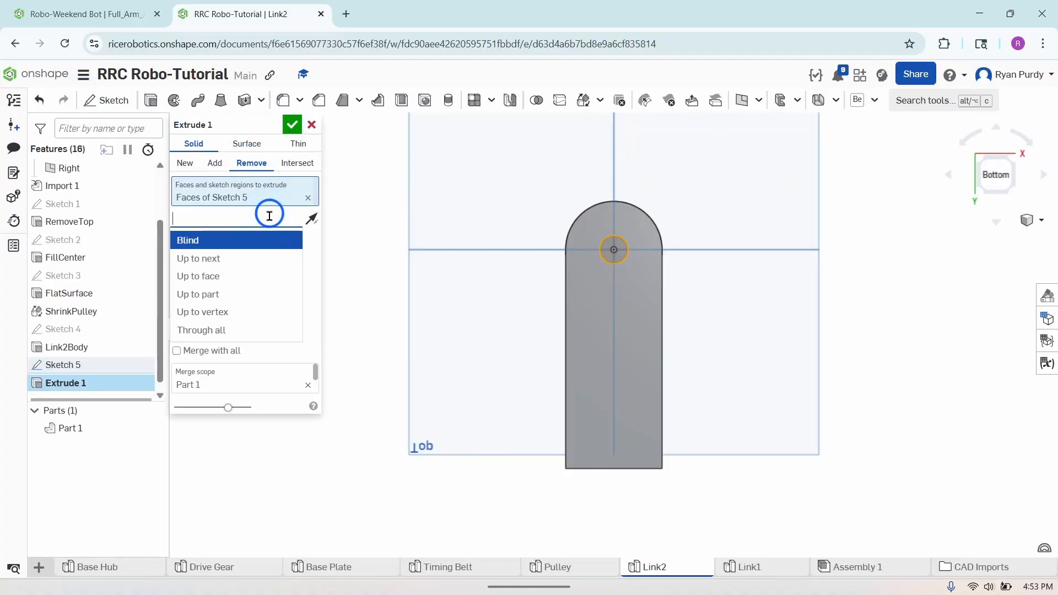
click(238, 331)
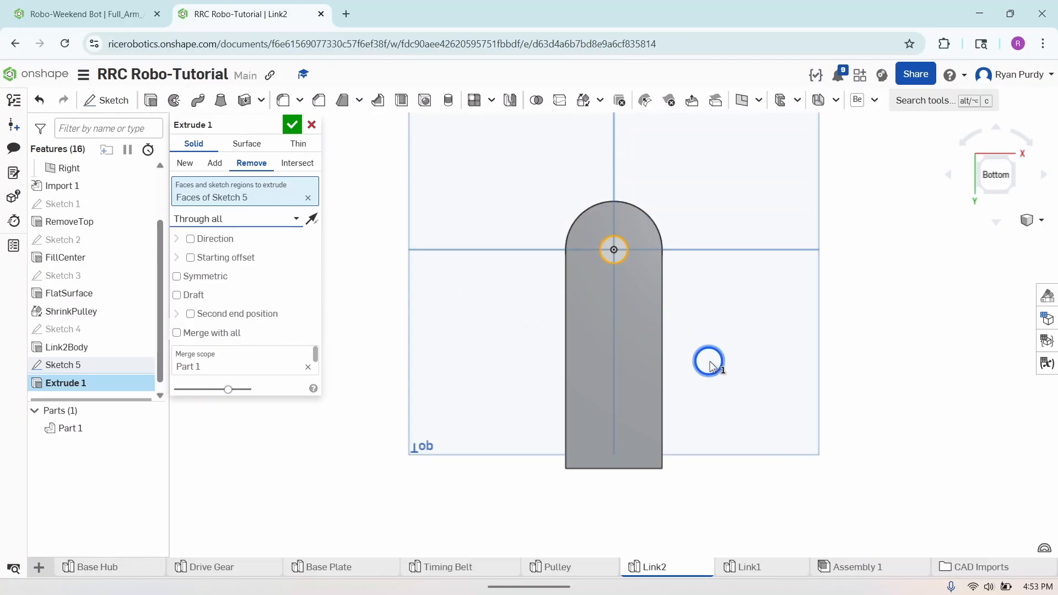
right_drag(709, 362, 661, 303)
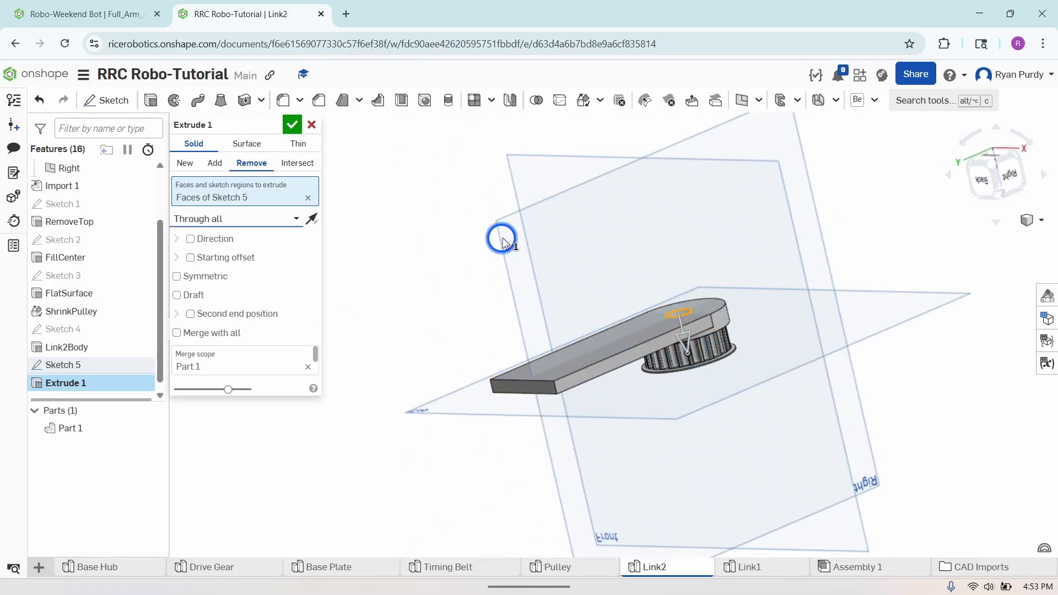
click(292, 125)
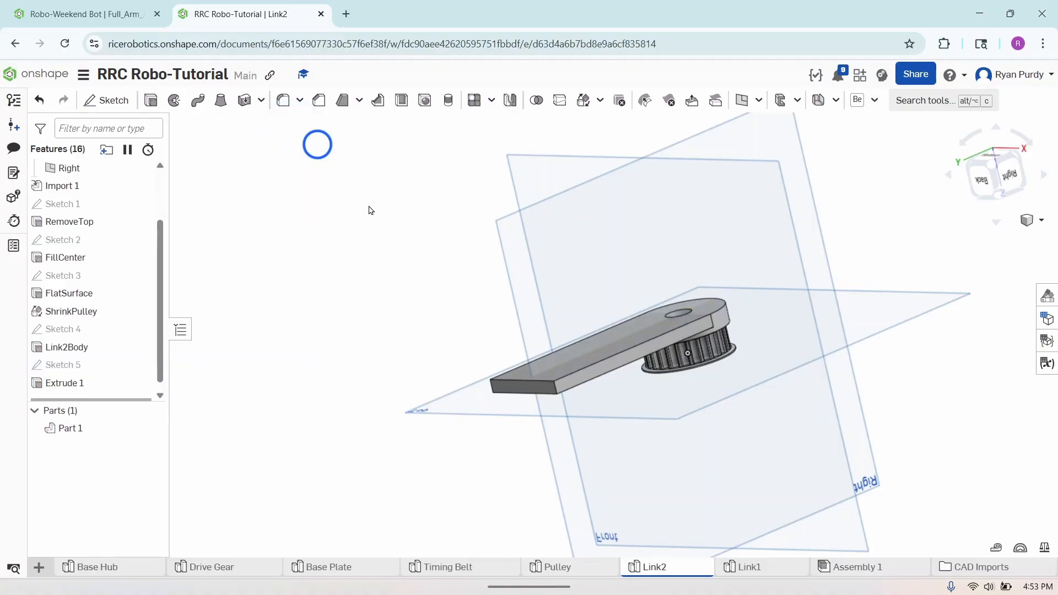
right_drag(365, 392, 372, 438)
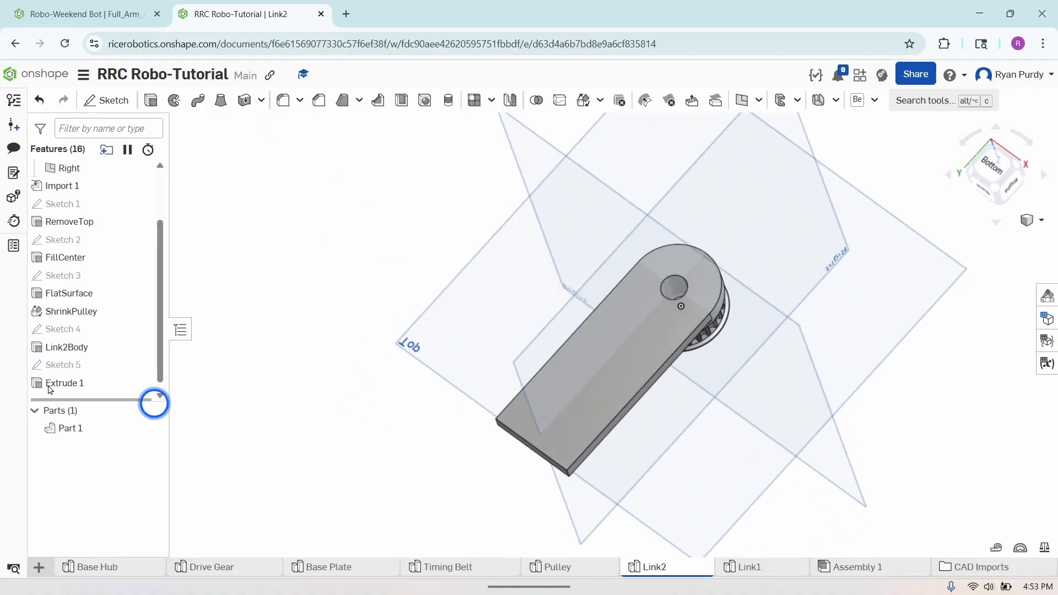
- Rename the shaft hole's cut feature, Extrude 1, as Link1Attachment
right_click(52, 383)
click(94, 399)
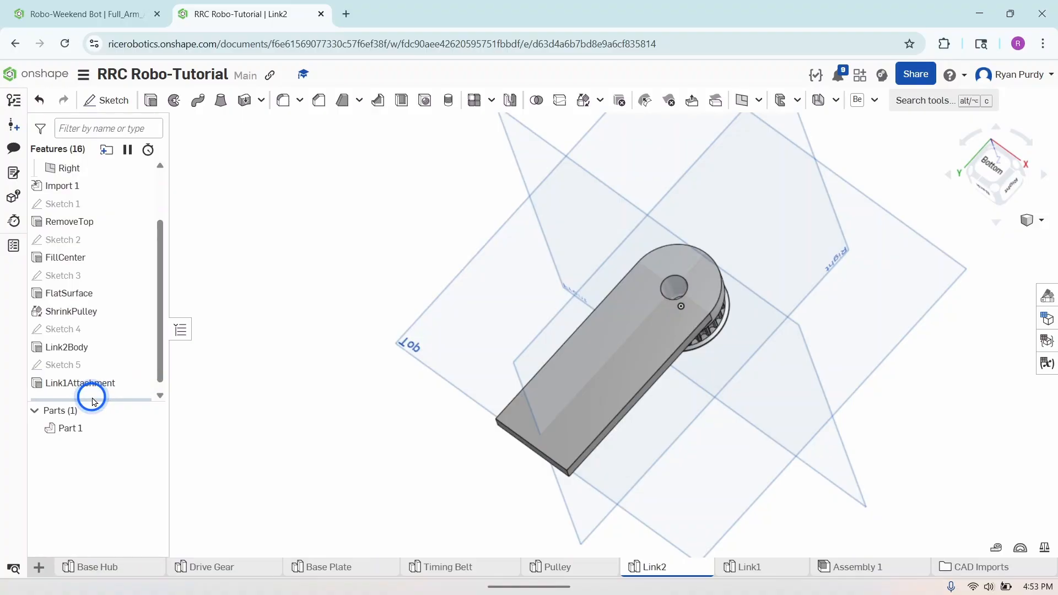
click(367, 425)
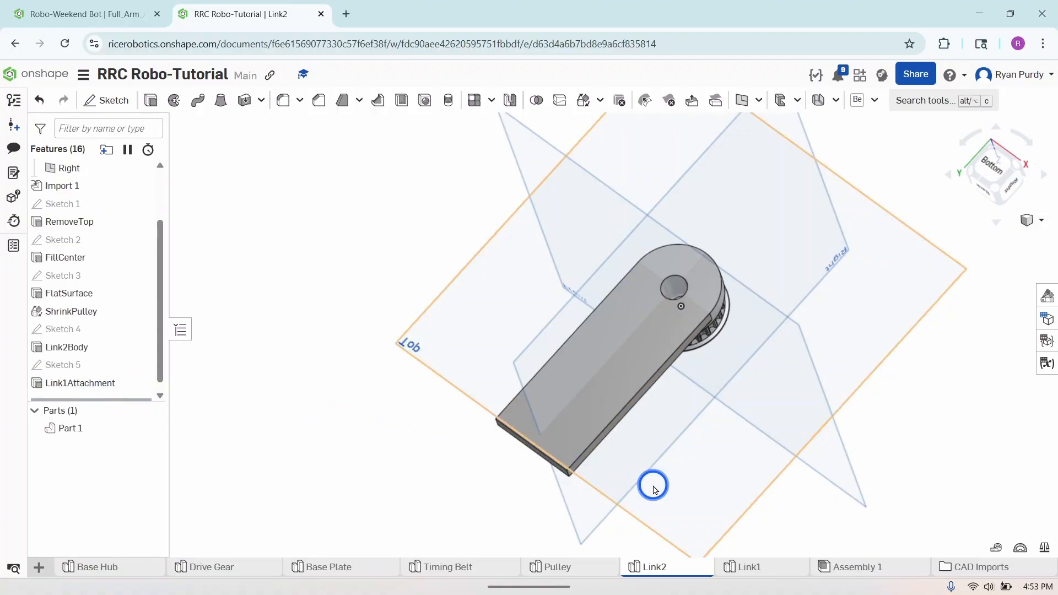
- Start a new sketch on the link body's flat face opposite the pulley and view it normal to the sketch plane
mouse_move(681, 481)
right_down()
mouse_move(714, 463)
mouse_move(701, 415)
mouse_move(711, 408)
mouse_move(685, 489)
mouse_move(681, 472)
right_up()
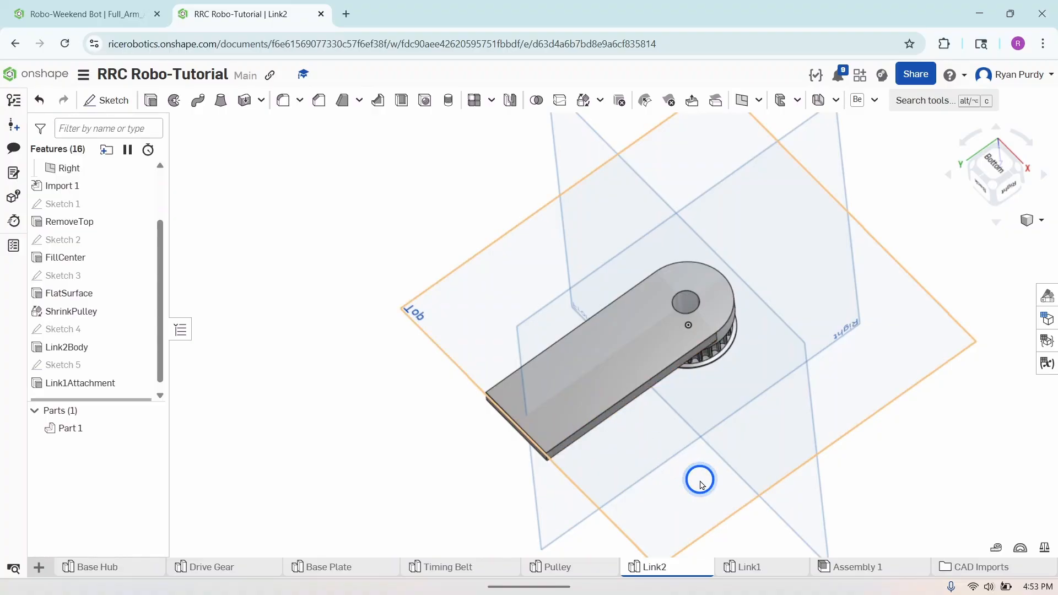
right_drag(701, 484, 635, 548)
click(107, 101)
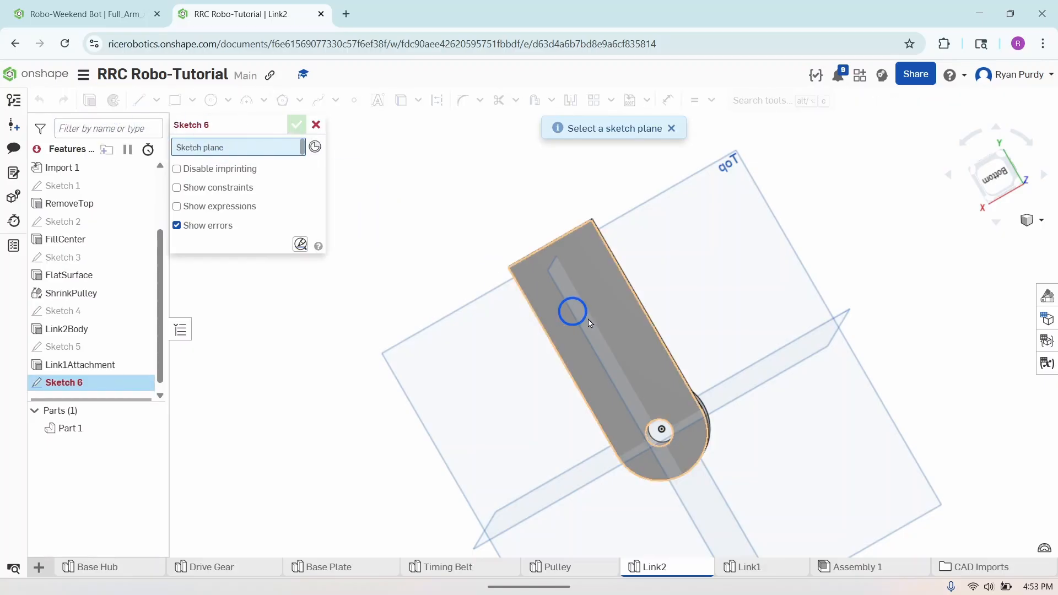
click(596, 327)
right_click(490, 418)
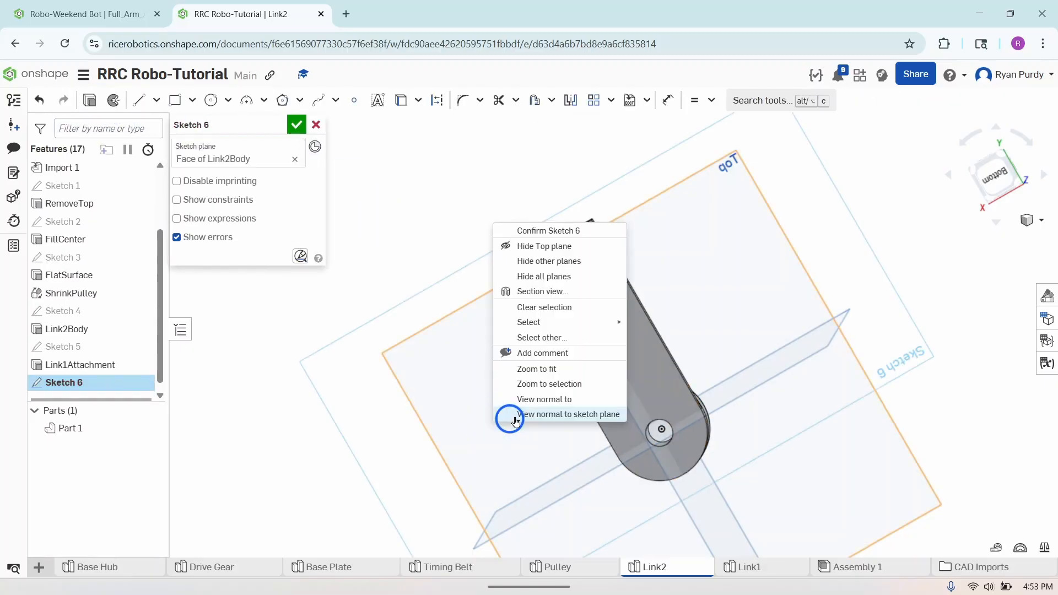
click(520, 414)
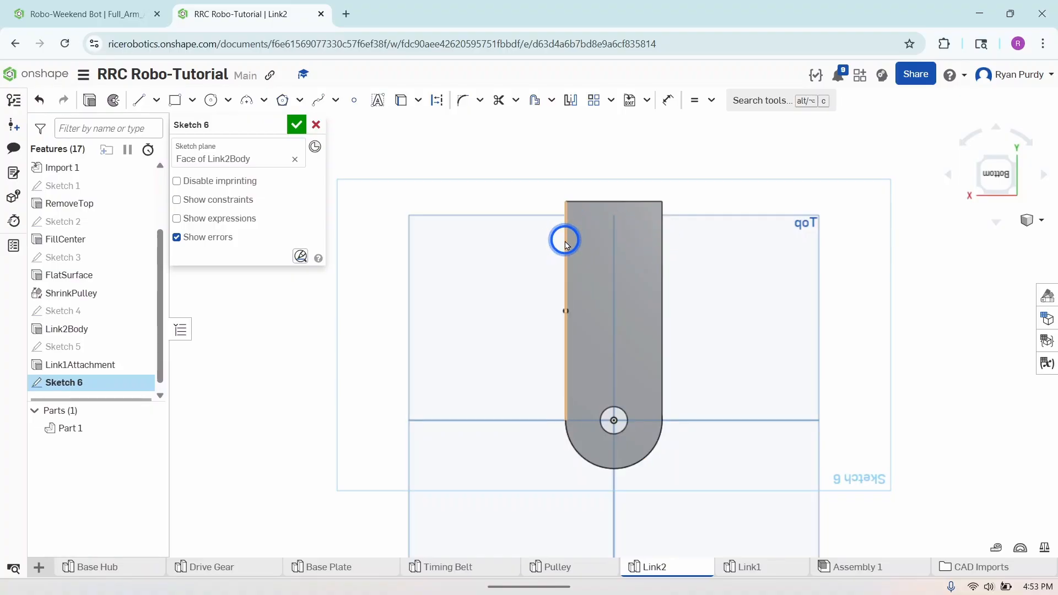
- Draw a construction line about 35 mm long straight across the link near its square end, from one long edge to the other
click(138, 99)
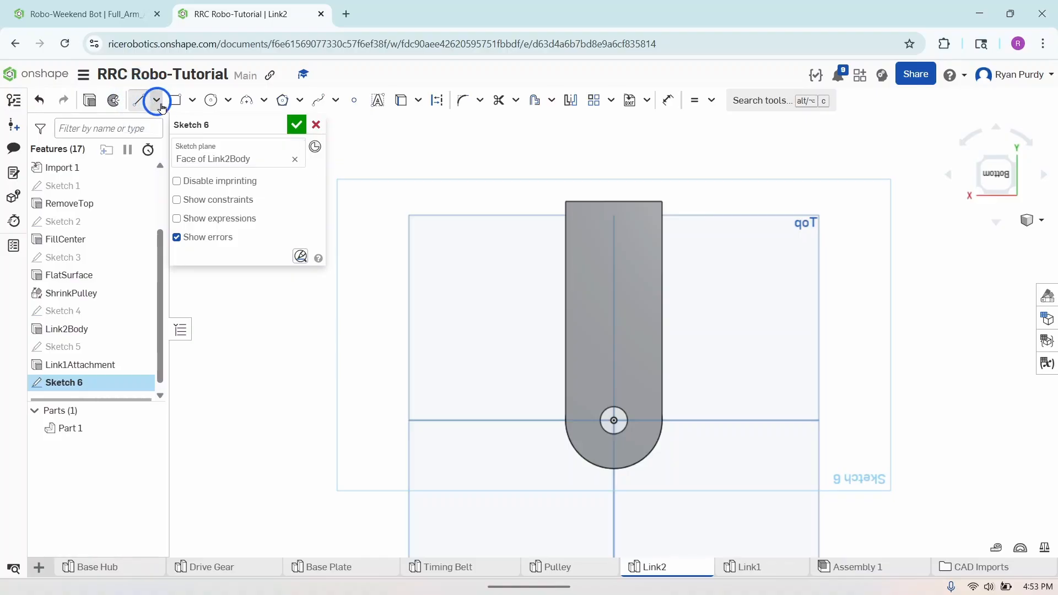
click(437, 99)
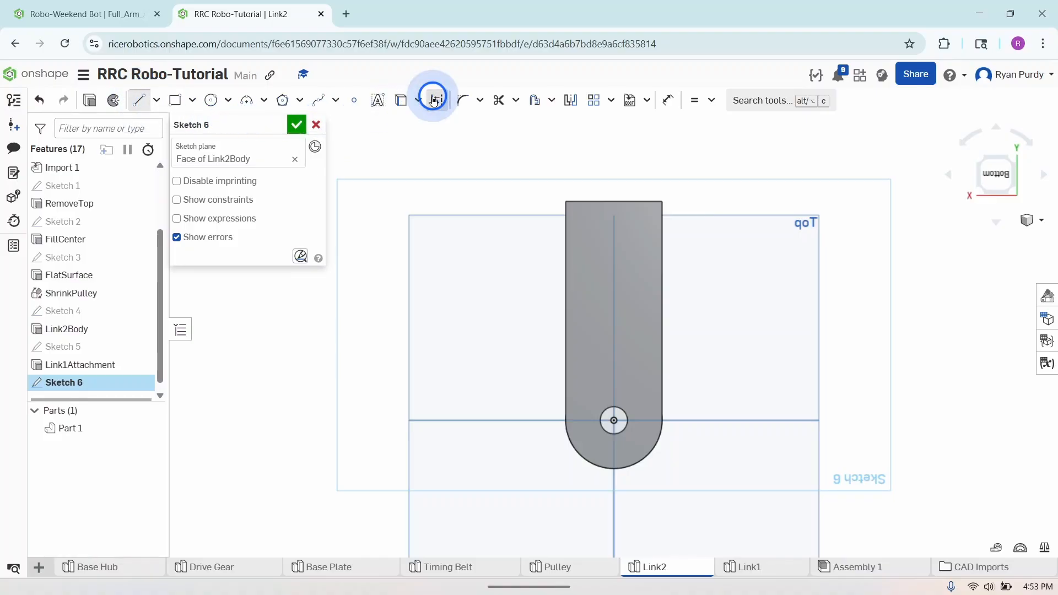
click(565, 240)
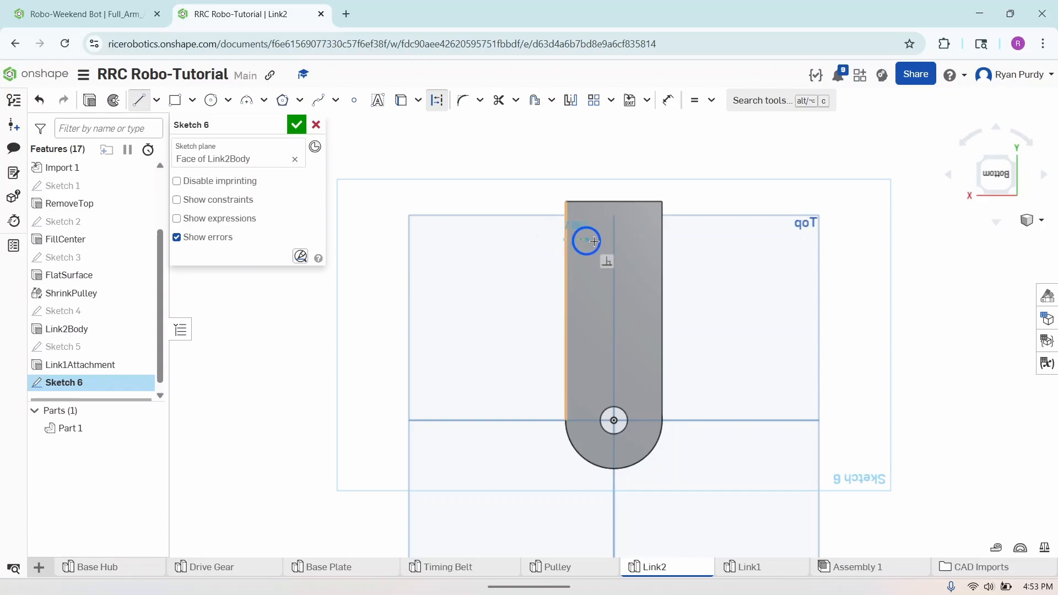
click(662, 240)
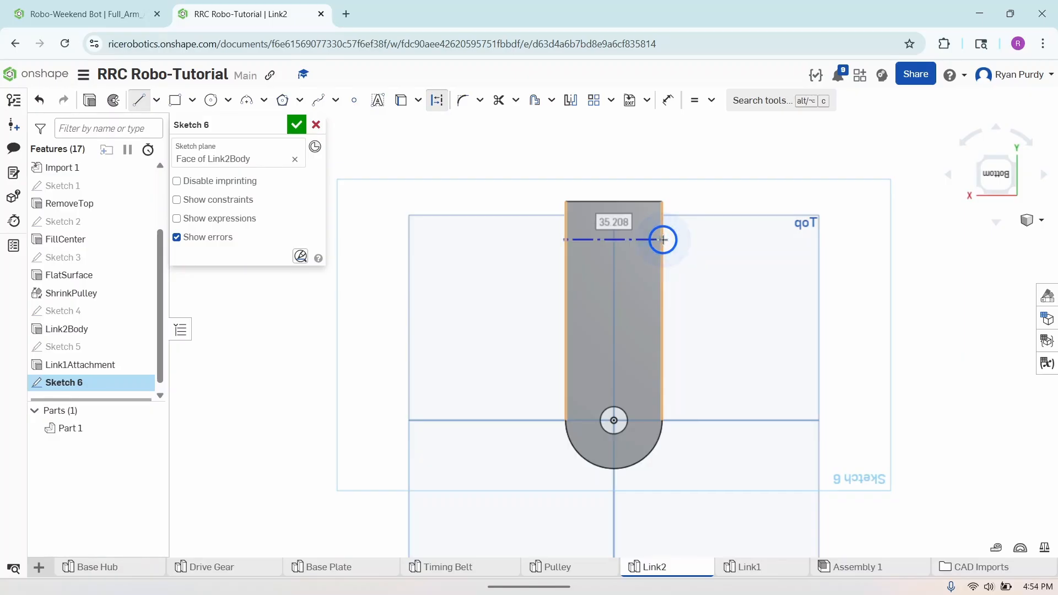
right_click(728, 267)
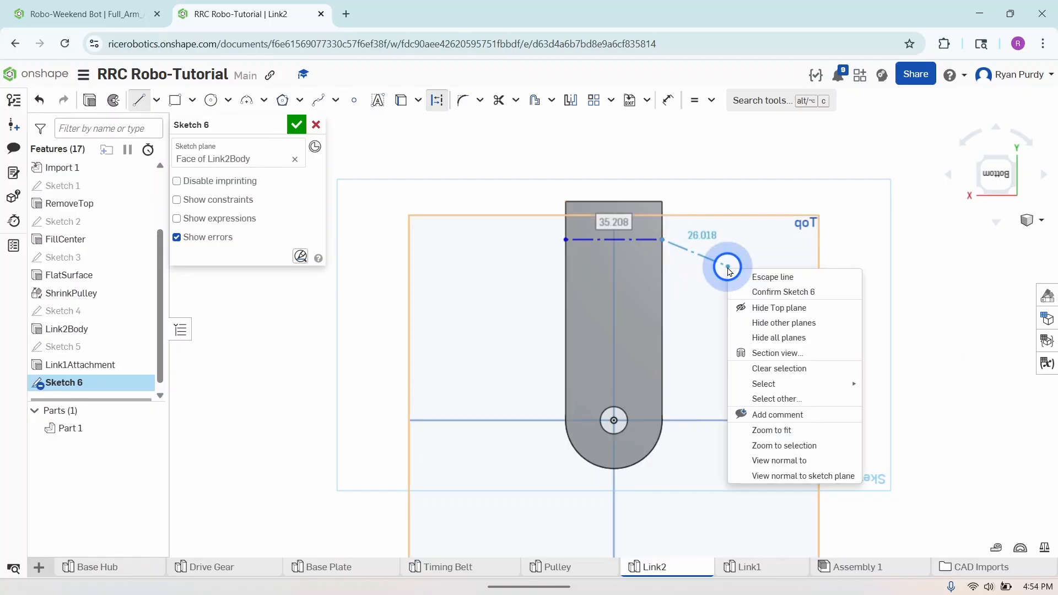
click(763, 276)
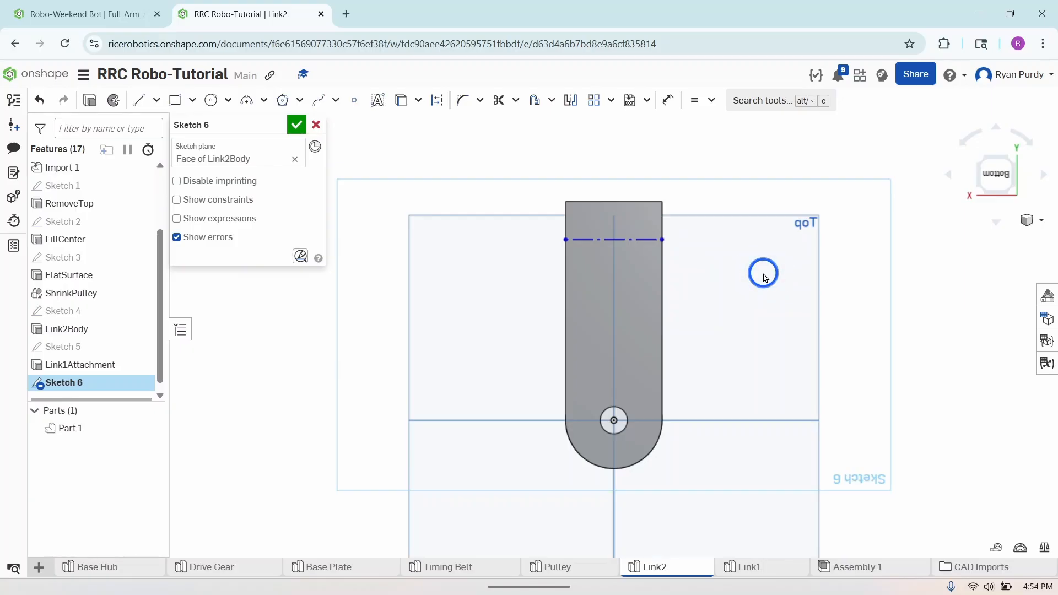
- Dimension the construction line 7.5 mm from the link's square end edge
click(635, 239)
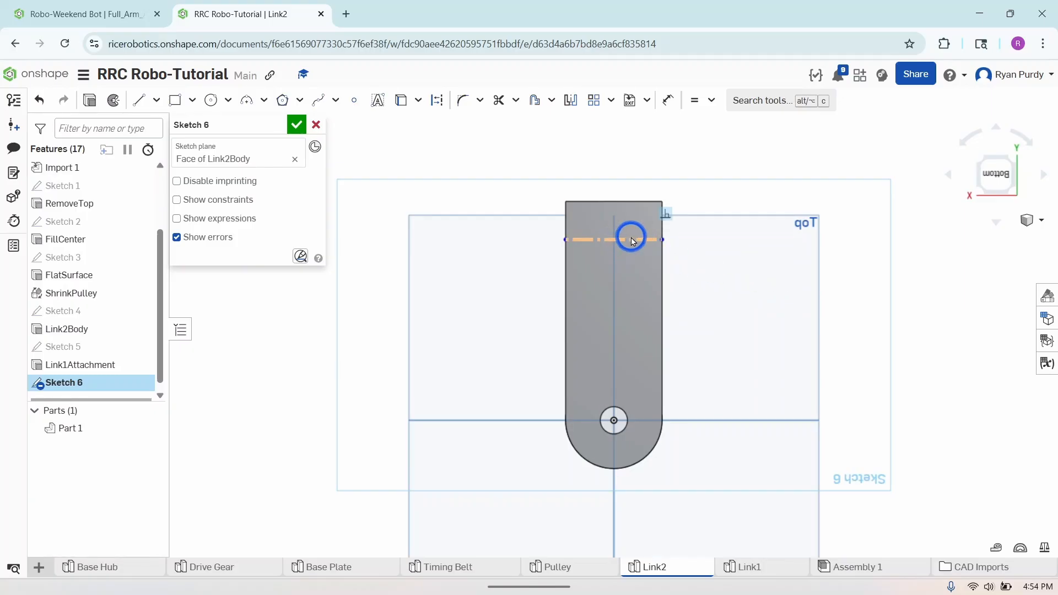
click(632, 203)
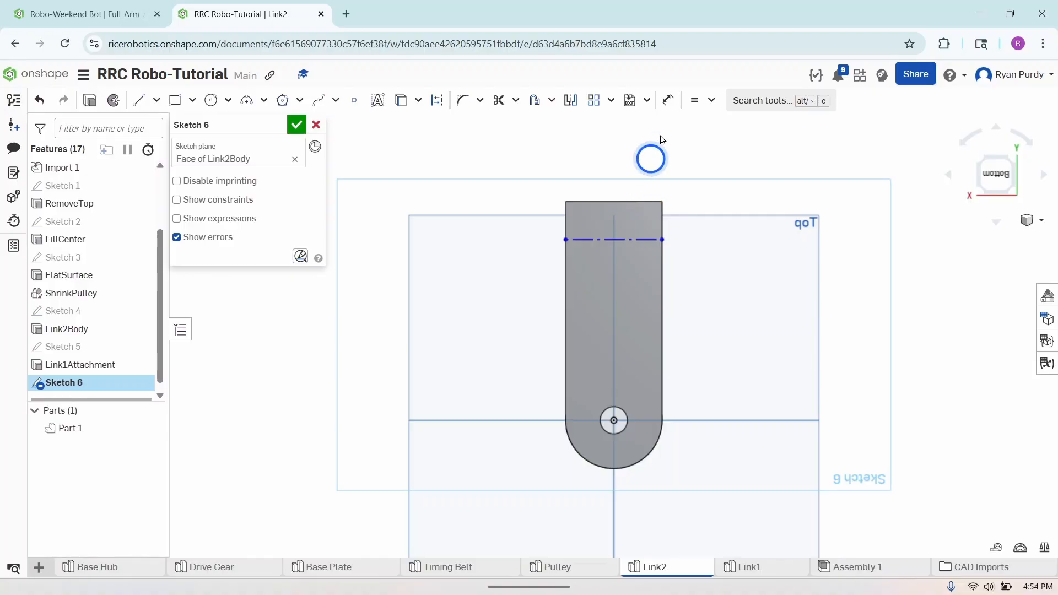
click(668, 101)
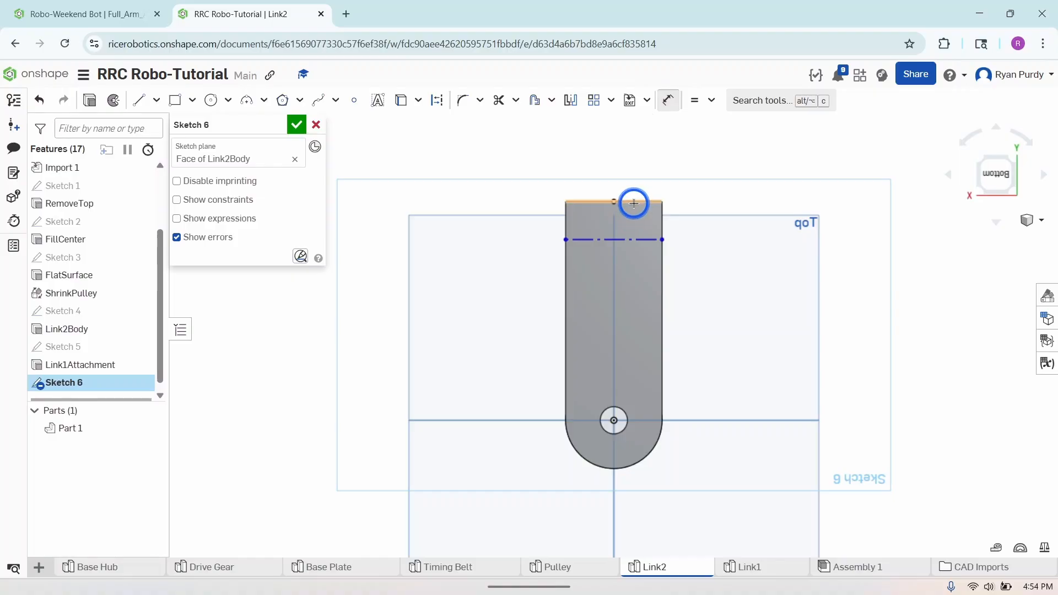
click(636, 239)
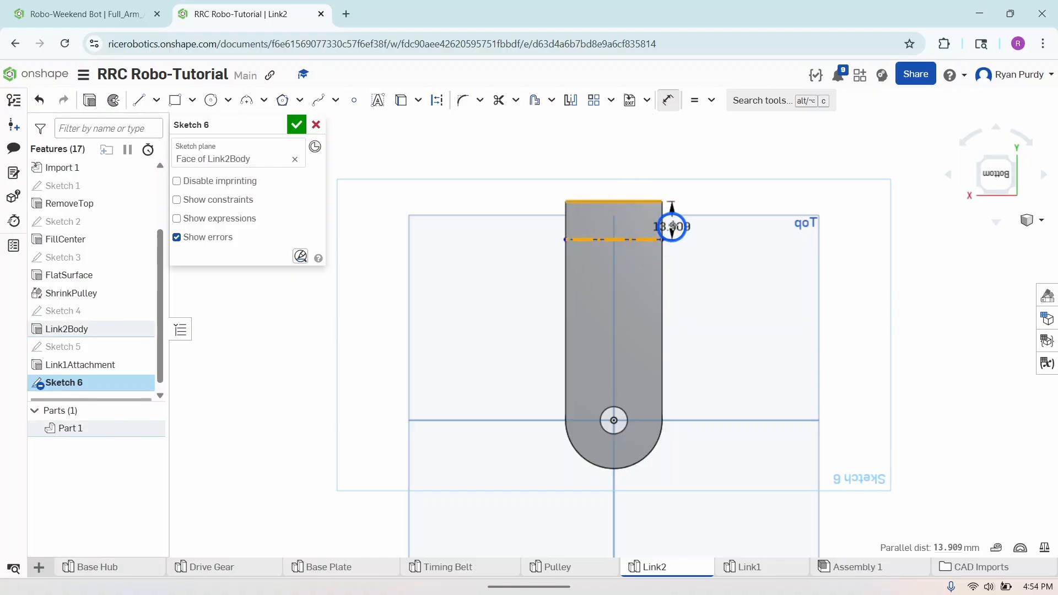
click(683, 222)
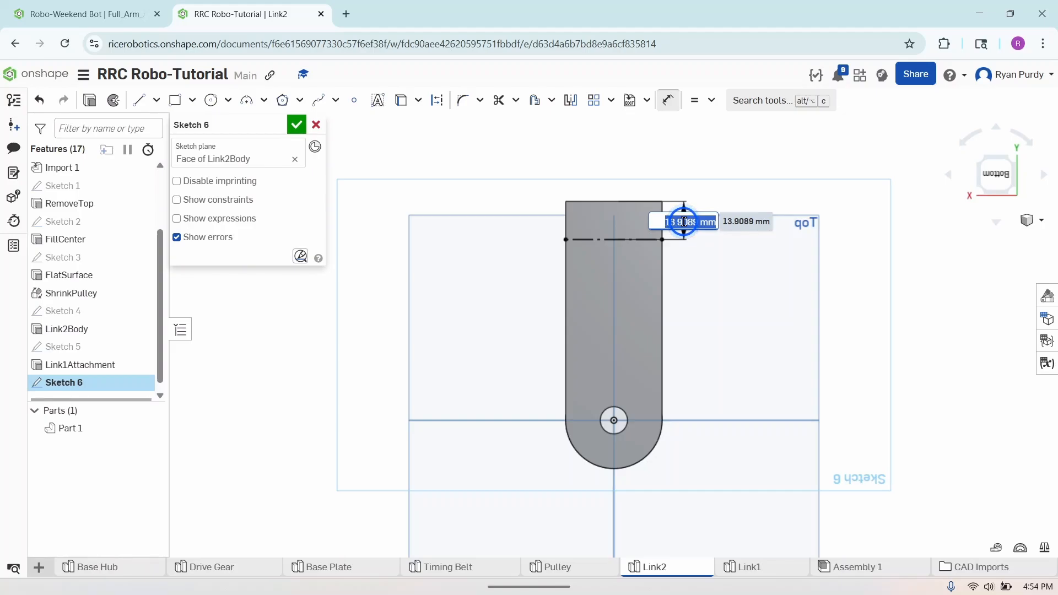
text(7.5mm)
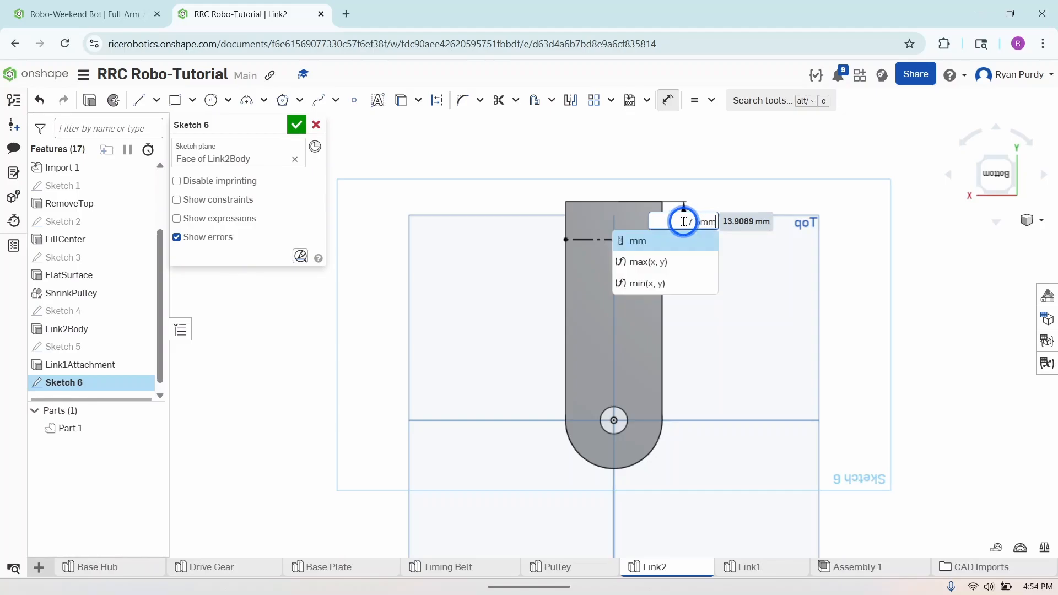
key(Return)
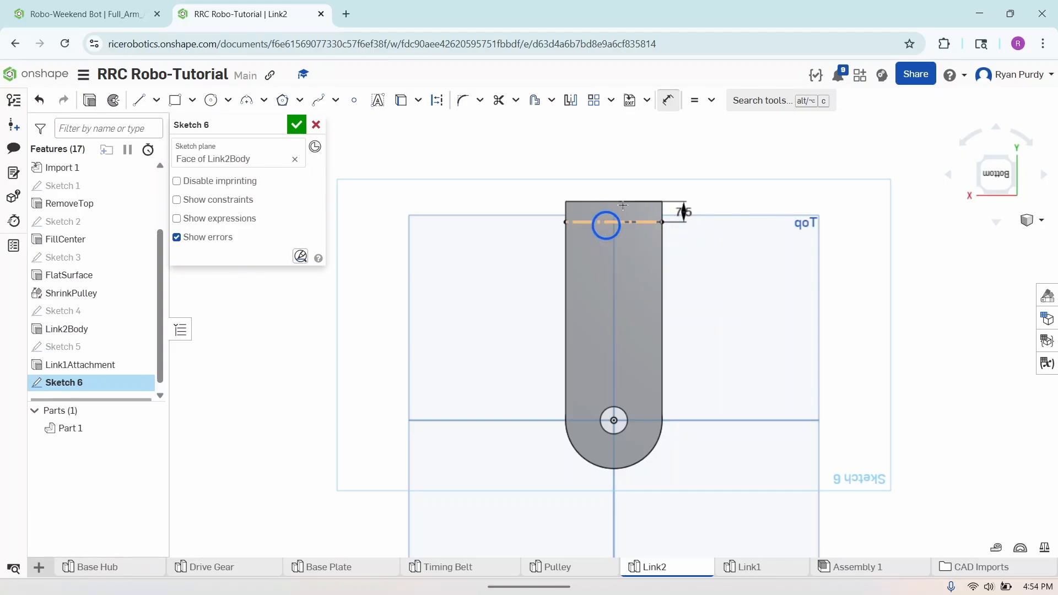
click(668, 100)
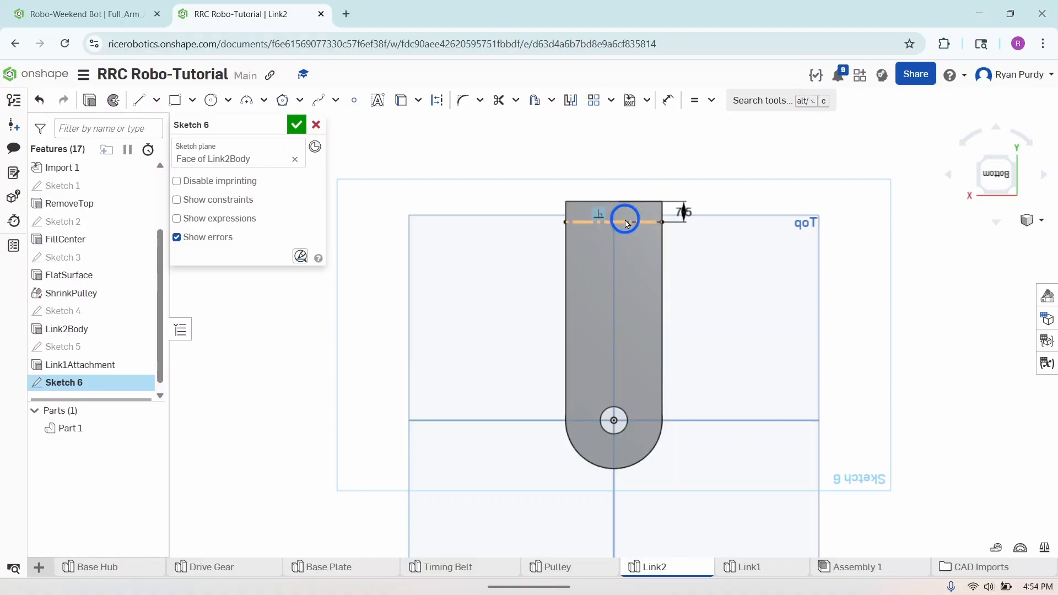
- Sketch a circle centred on the construction line's midpoint and set its diameter to 3 mm
click(212, 99)
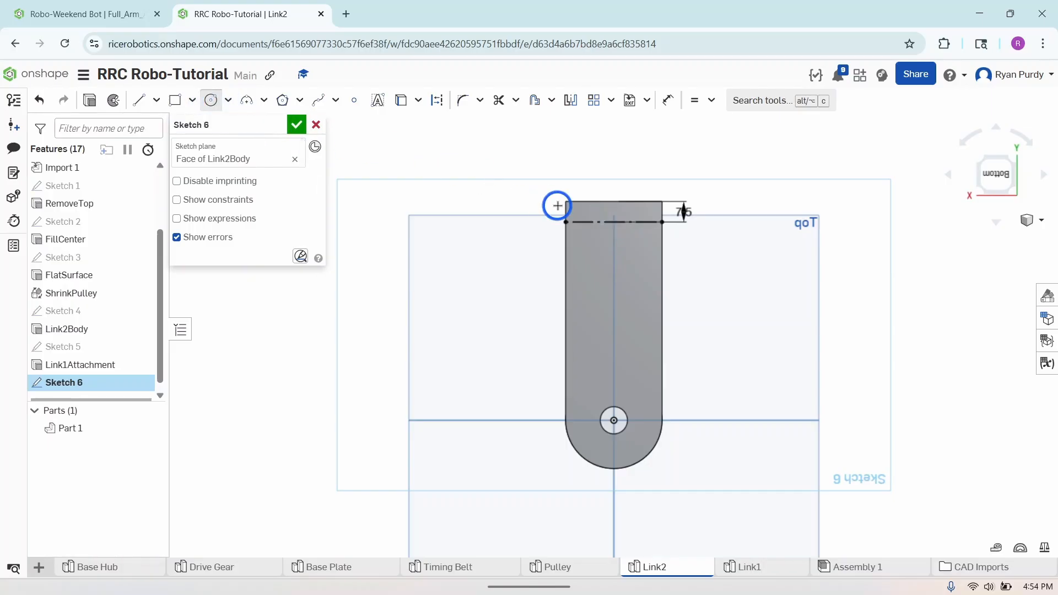
click(613, 221)
click(623, 234)
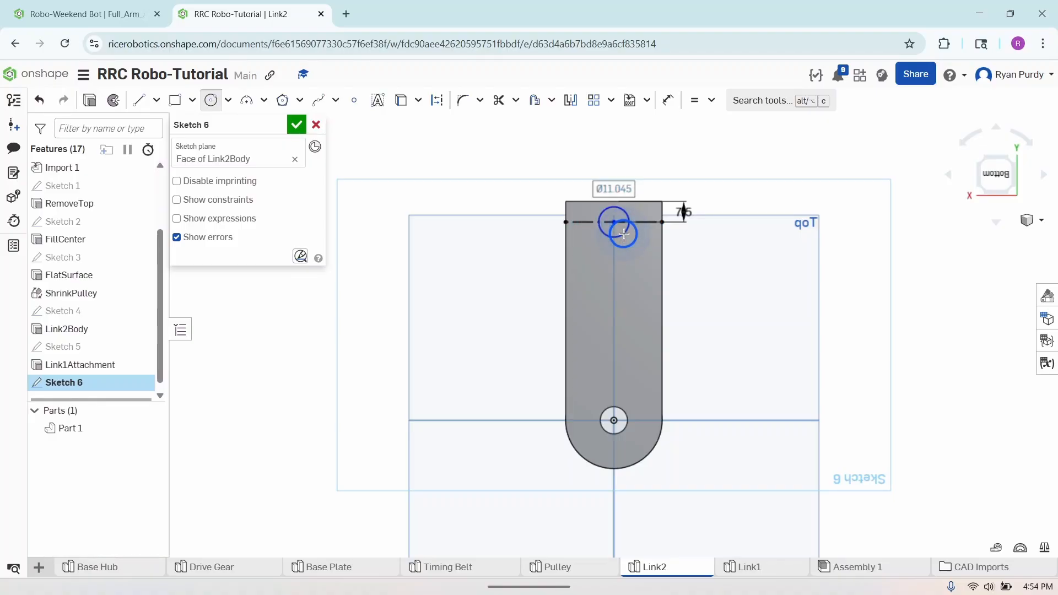
click(667, 99)
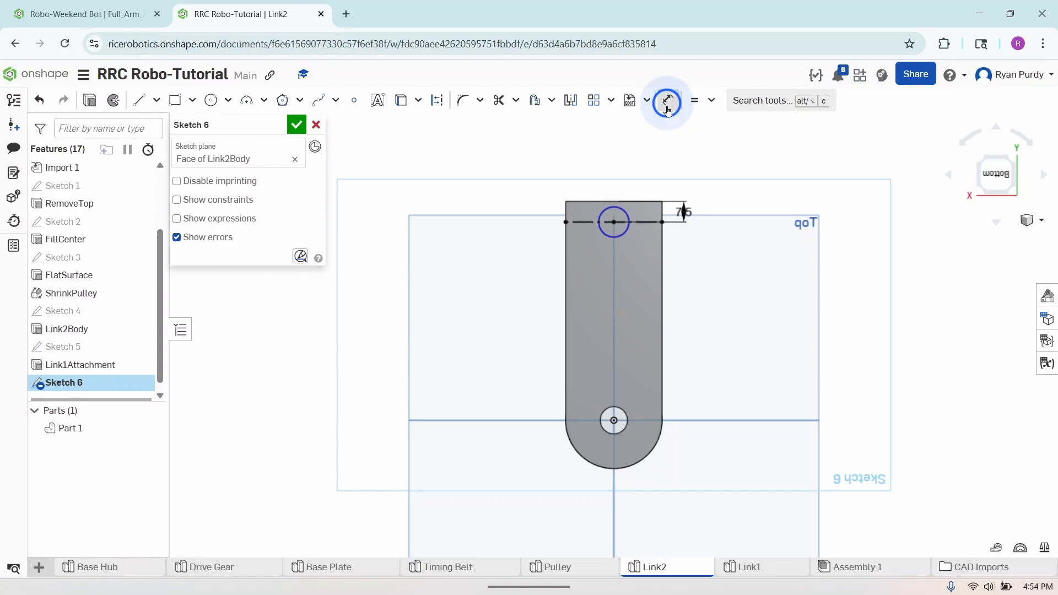
click(628, 216)
click(668, 164)
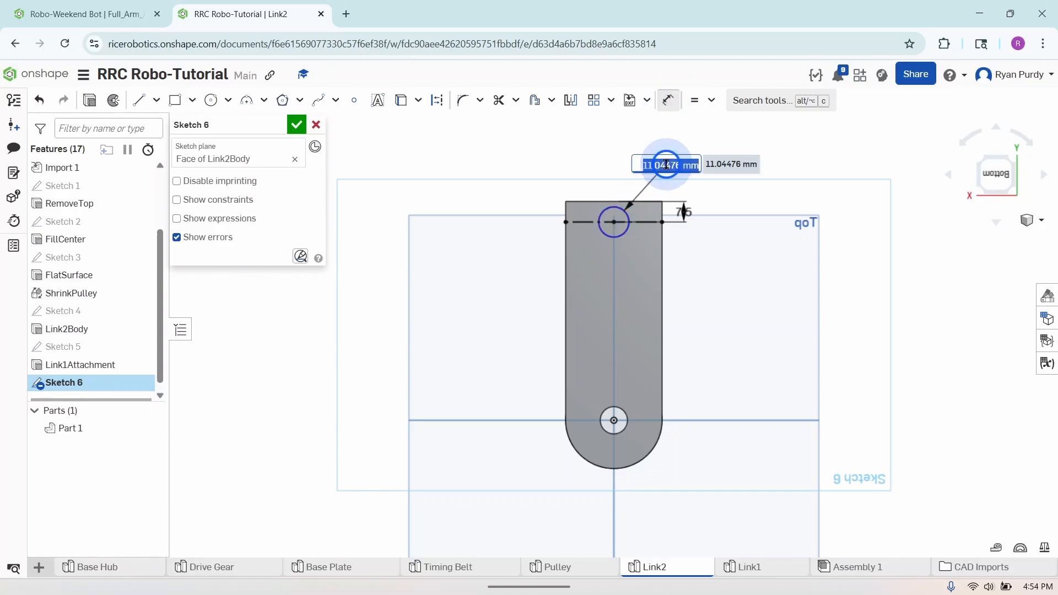
text(3)
key(Return)
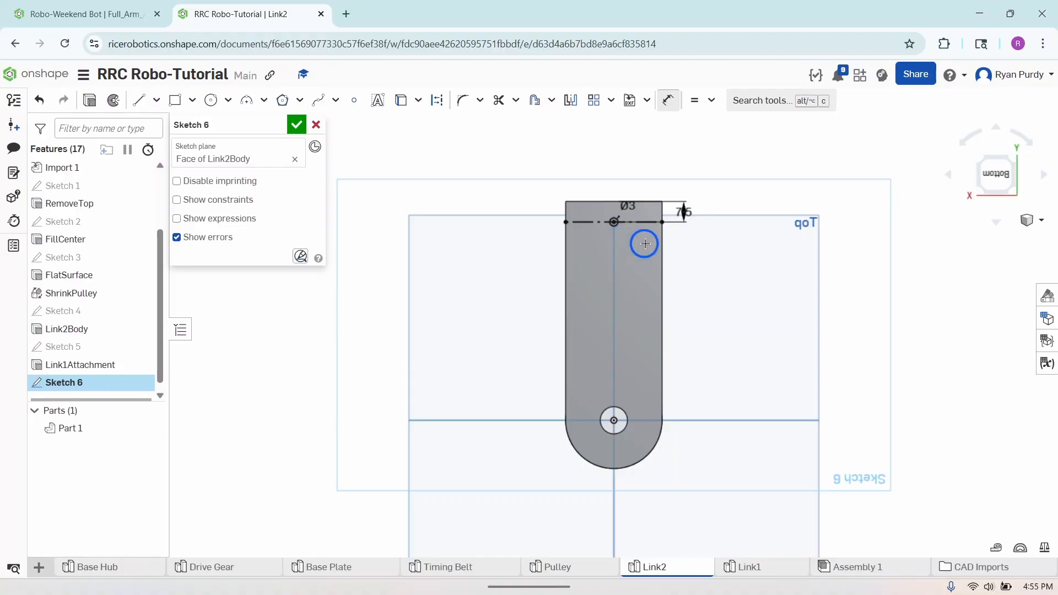
- Sketch a second circle on the construction line between the middle circle and the link's long edge, and make both circles equal
click(210, 99)
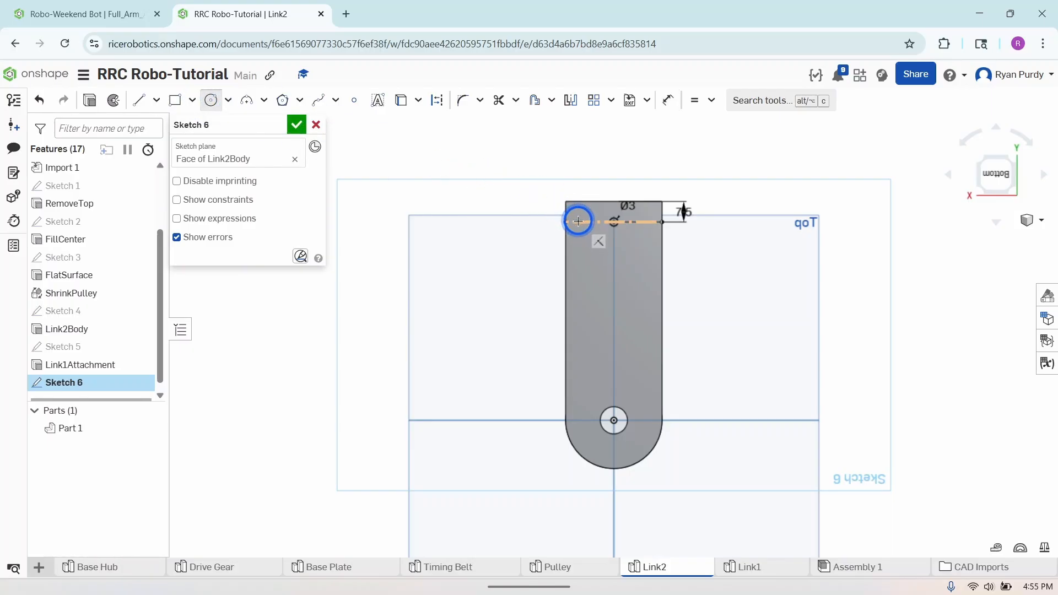
click(578, 221)
click(583, 229)
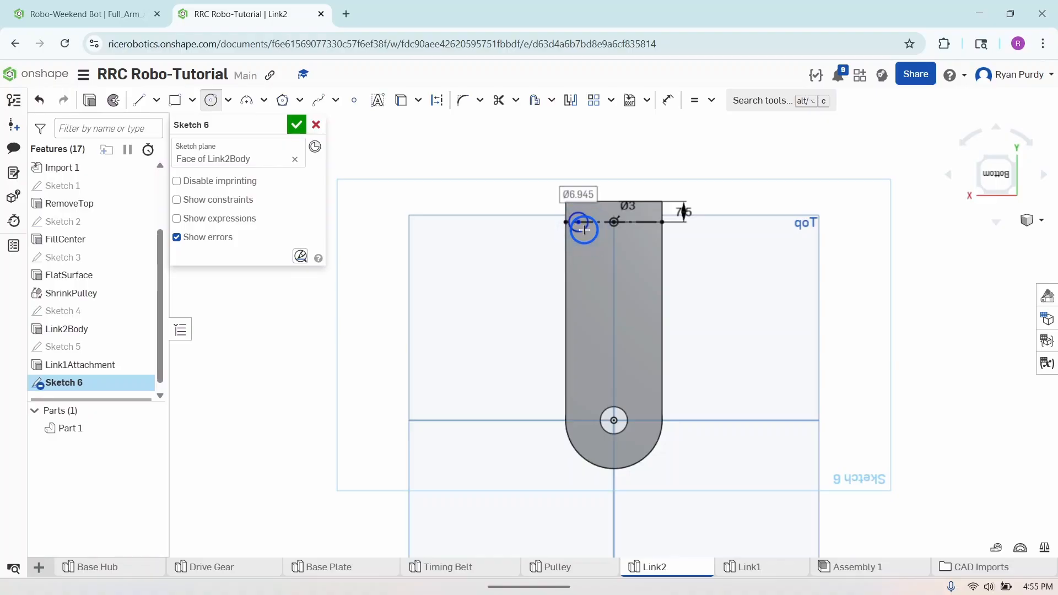
click(694, 102)
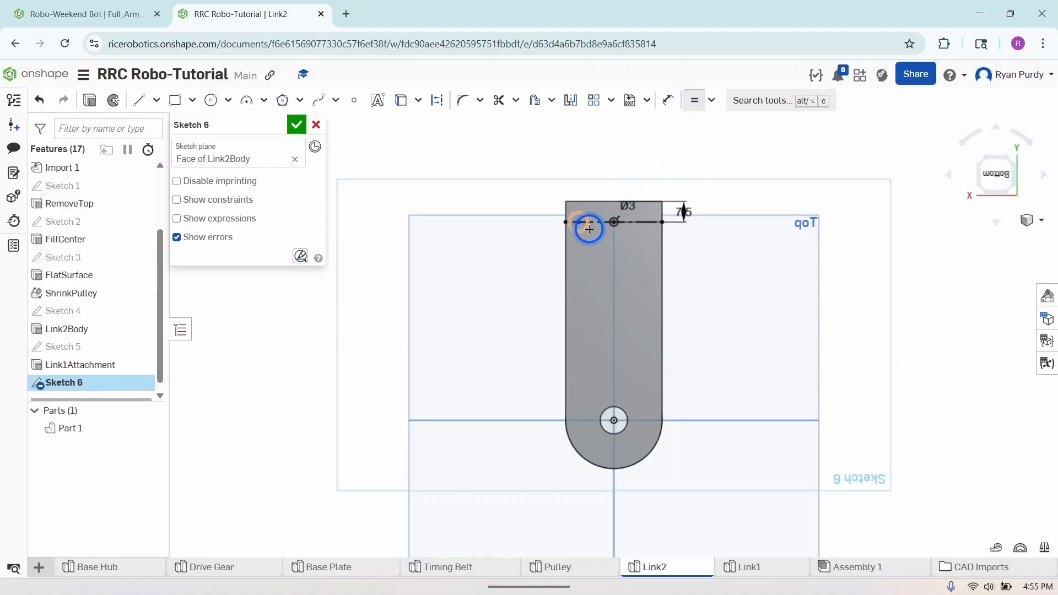
mouse_move(590, 228)
mouse_down()
mouse_move(615, 225)
mouse_move(579, 223)
mouse_up()
- Set the distance between the centres of the two small circles to 13 mm
click(668, 101)
scroll(588, 236, up, 2)
scroll(589, 235, up, 3)
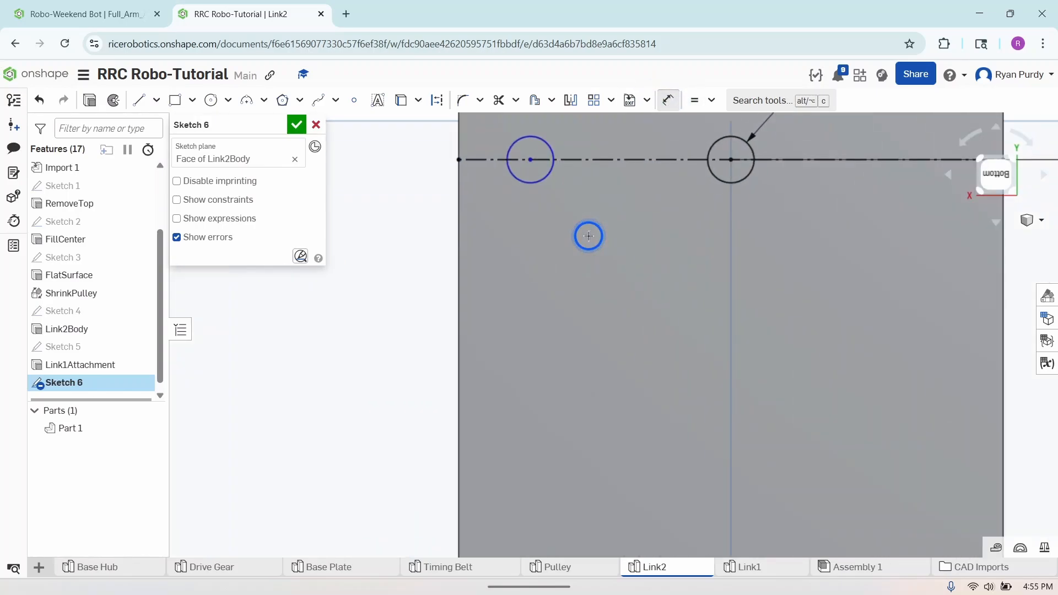
key(d)
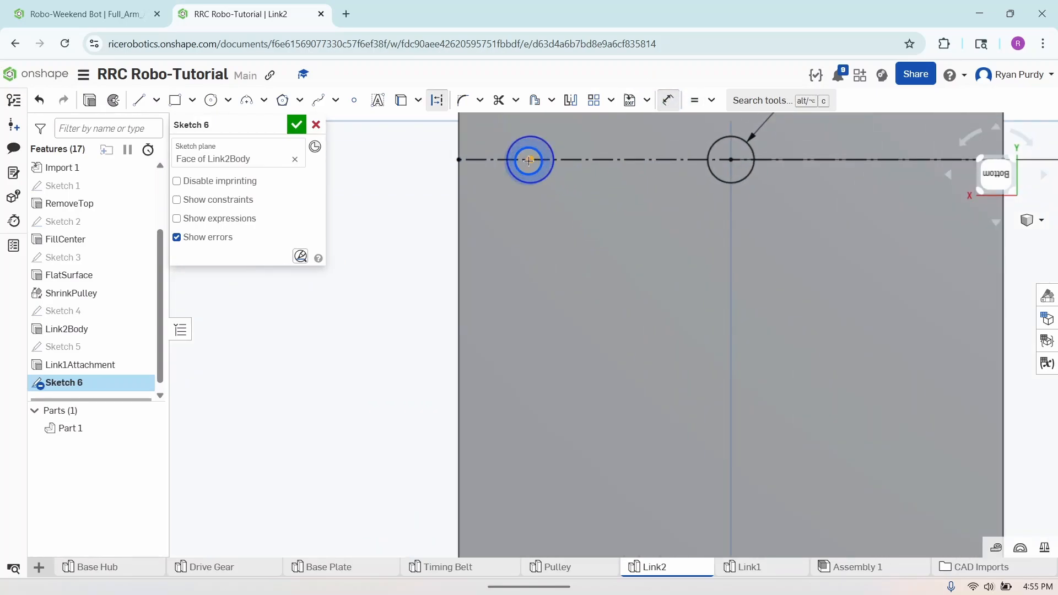
click(530, 160)
click(731, 162)
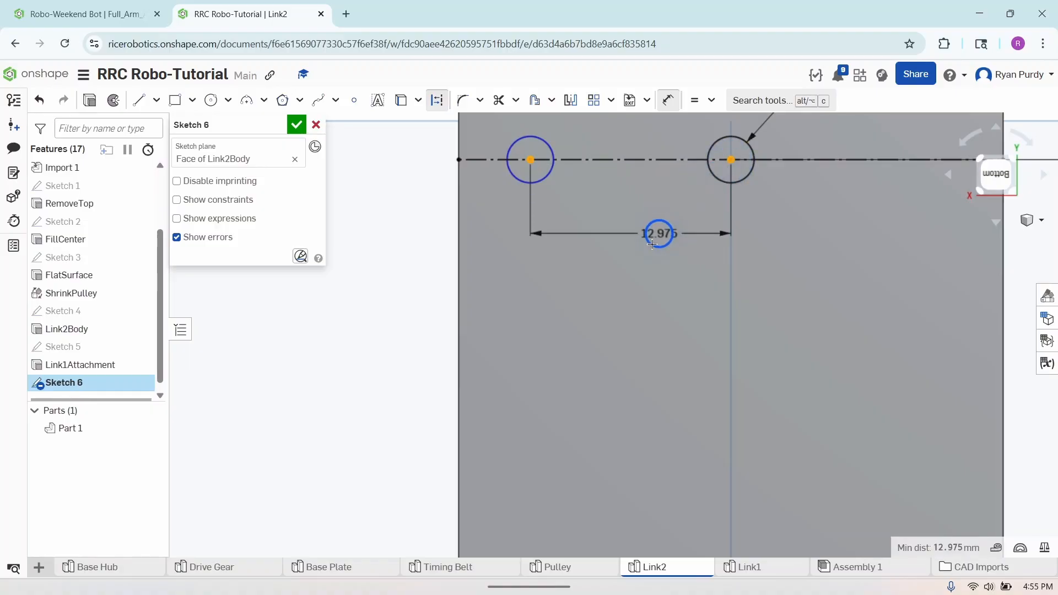
click(632, 276)
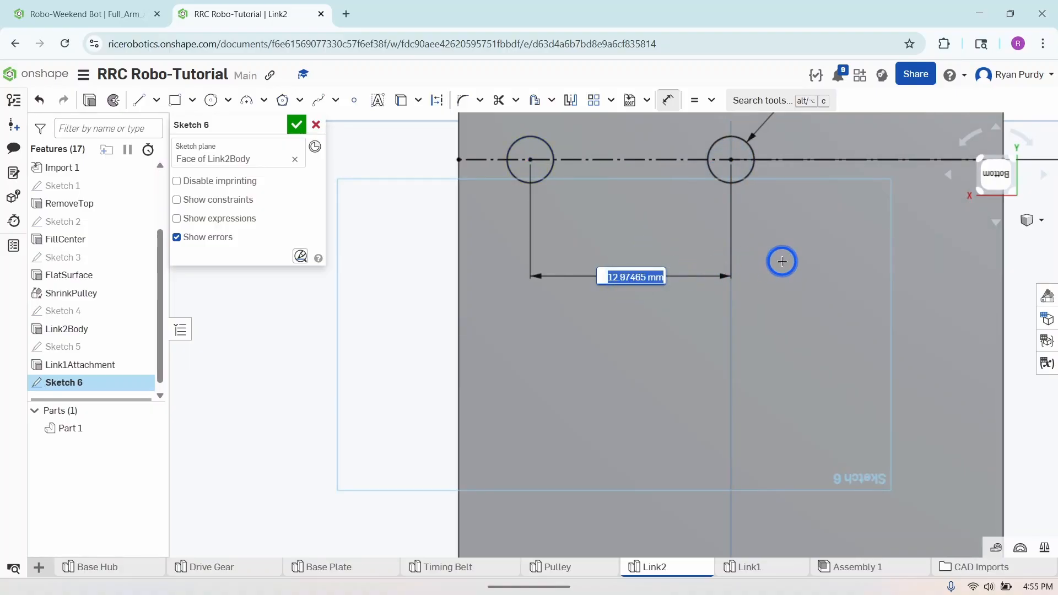
text(13)
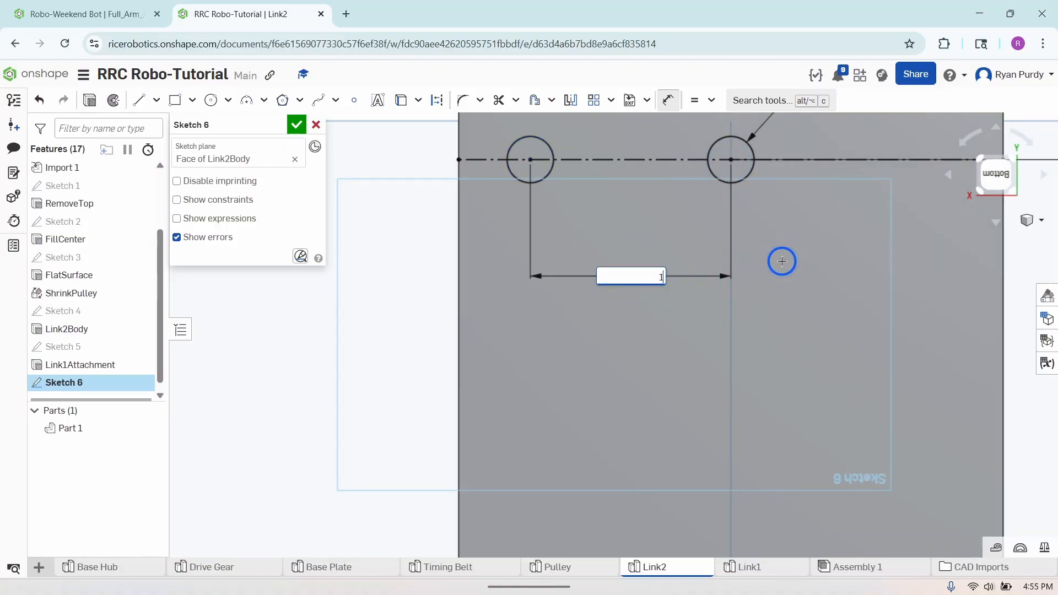
key(Return)
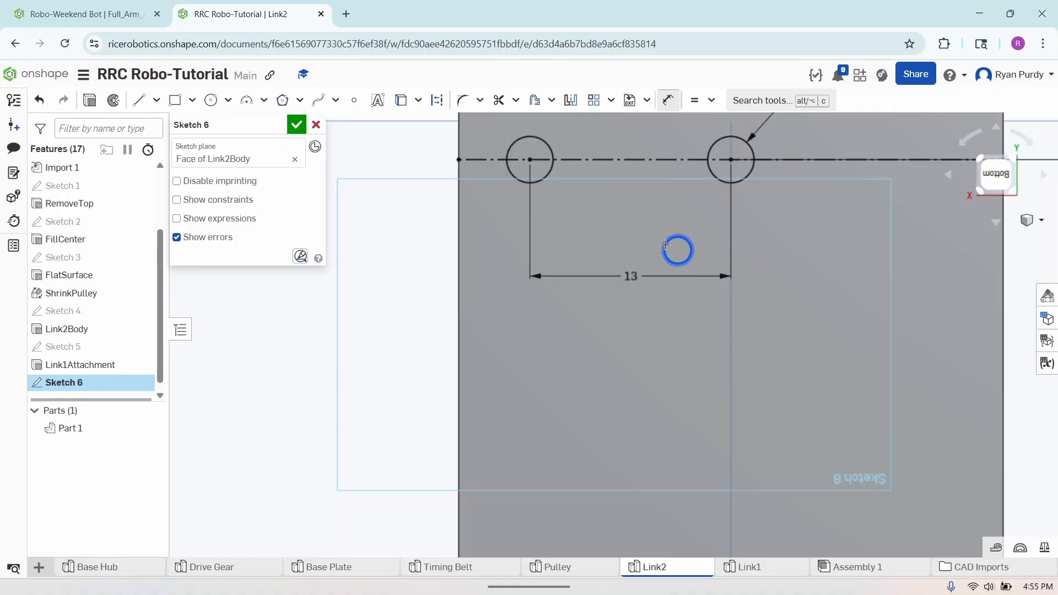
scroll(604, 220, down, 5)
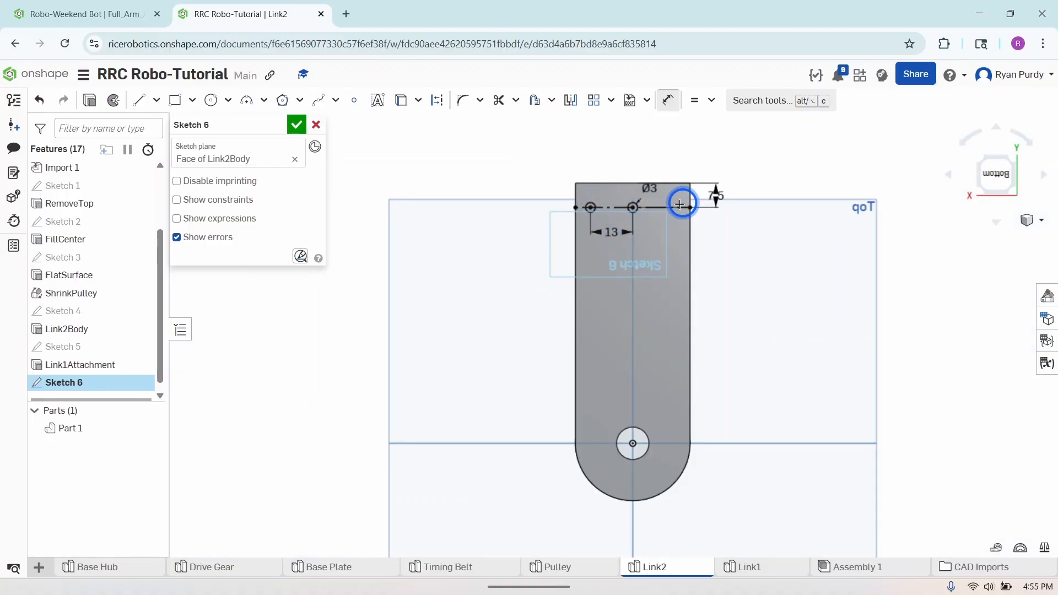
- Mirror the outer 3 mm circle about the Right plane's line to the other side of the link's square end
click(667, 99)
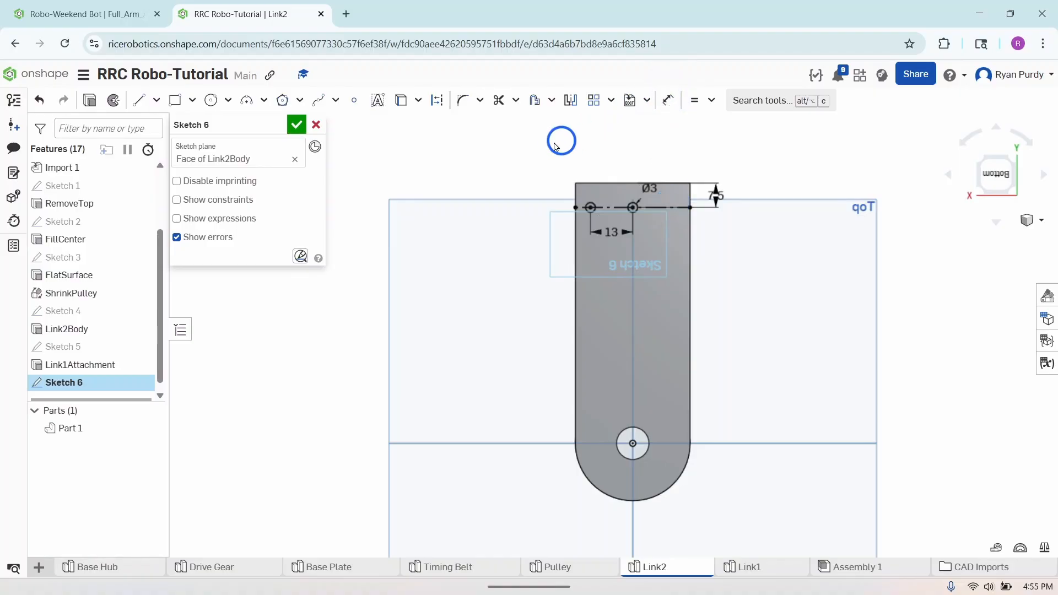
click(568, 101)
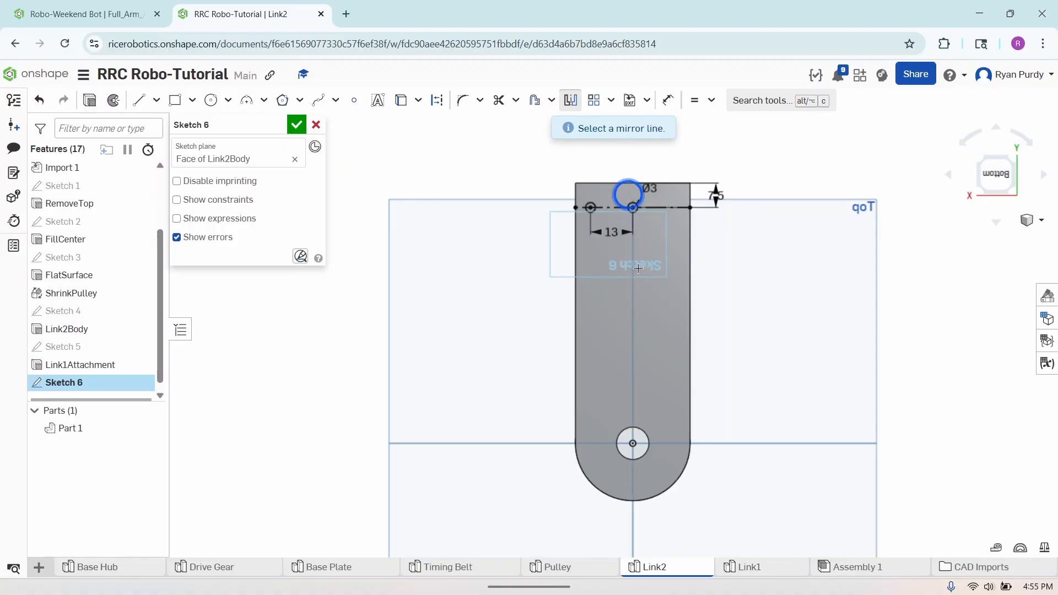
click(633, 305)
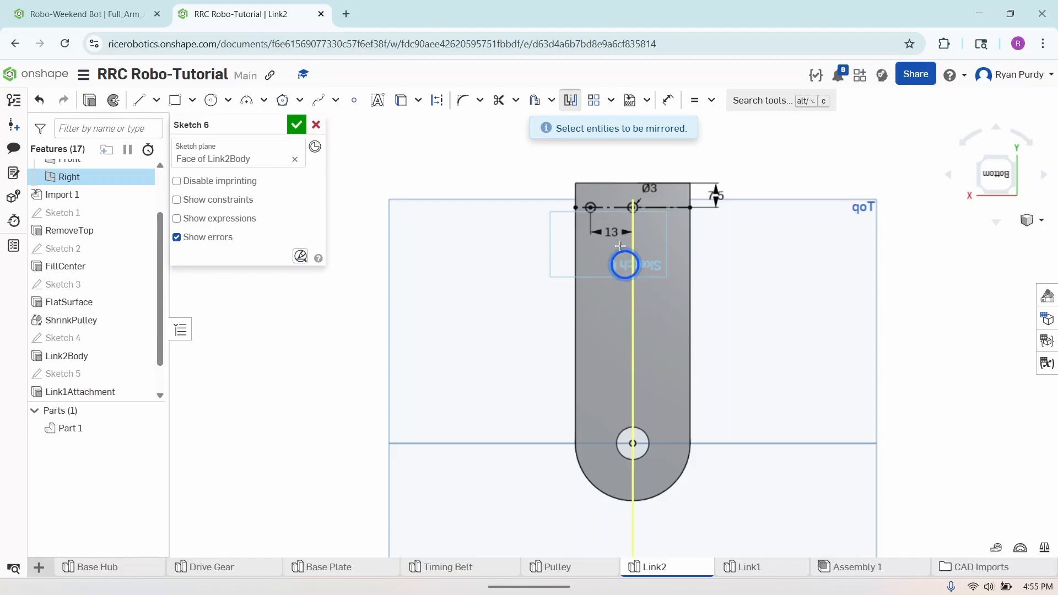
click(592, 202)
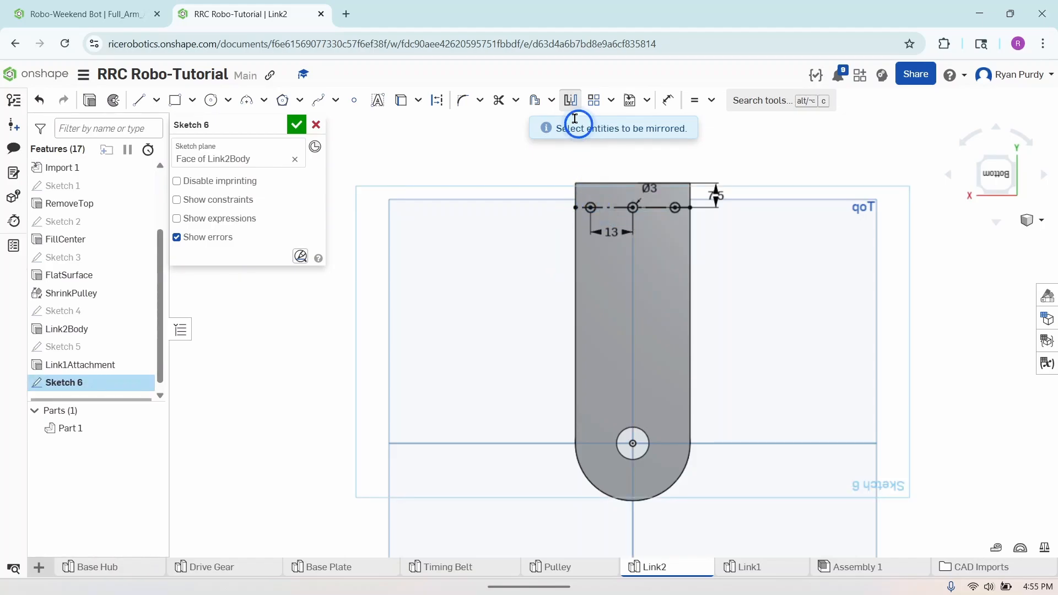
click(568, 99)
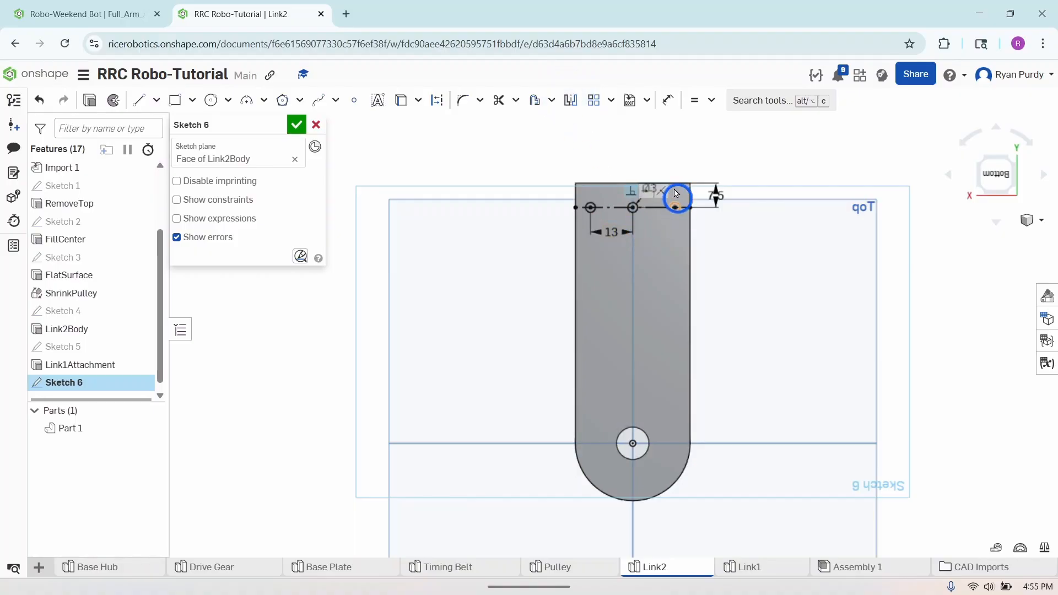
click(636, 205)
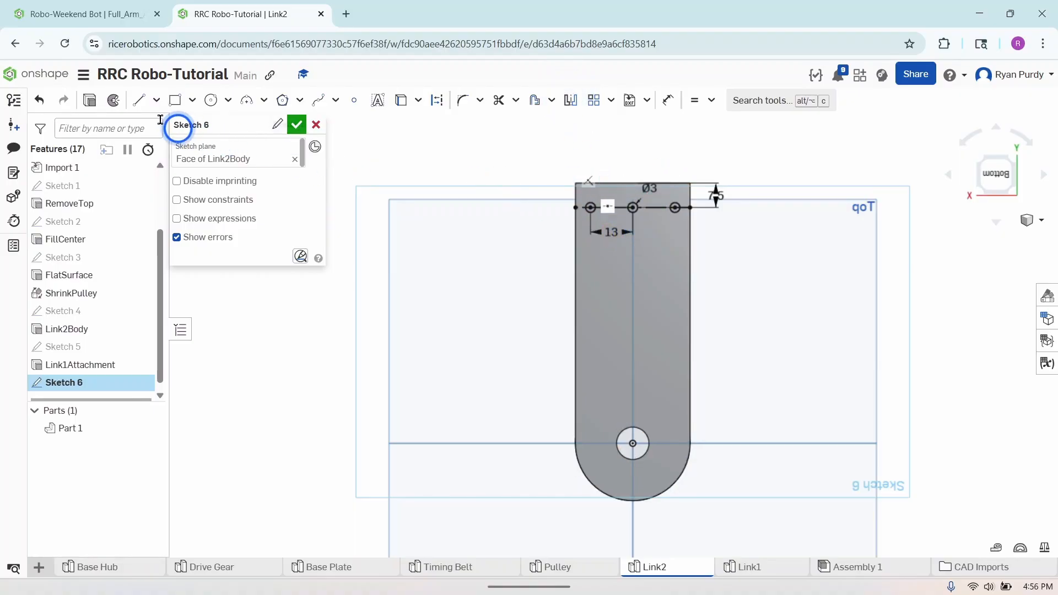
- Extrude the three small sketch circles as a Remove cut with the Through all end type
click(88, 101)
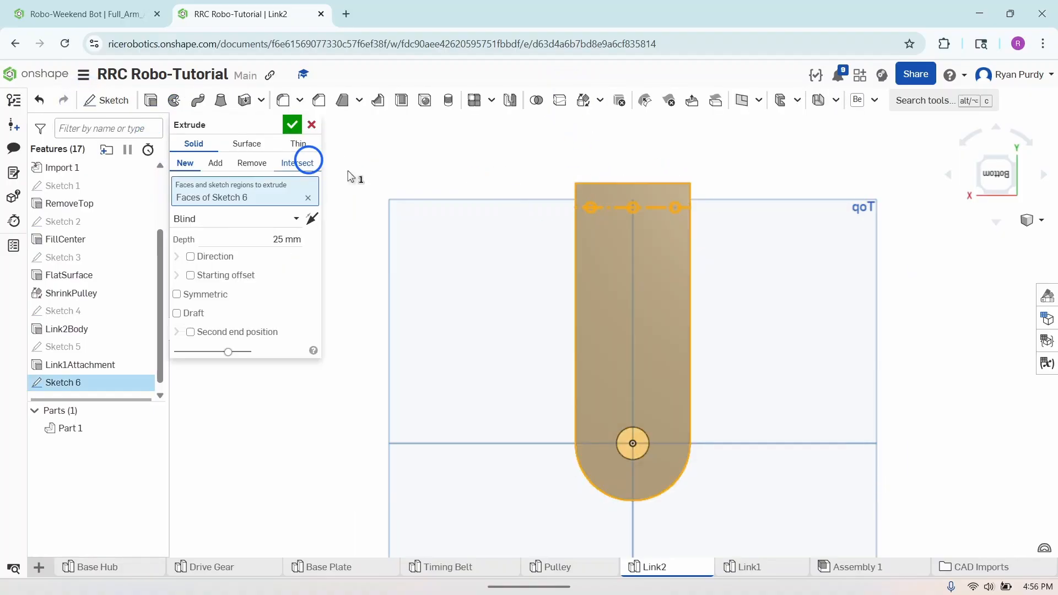
click(250, 163)
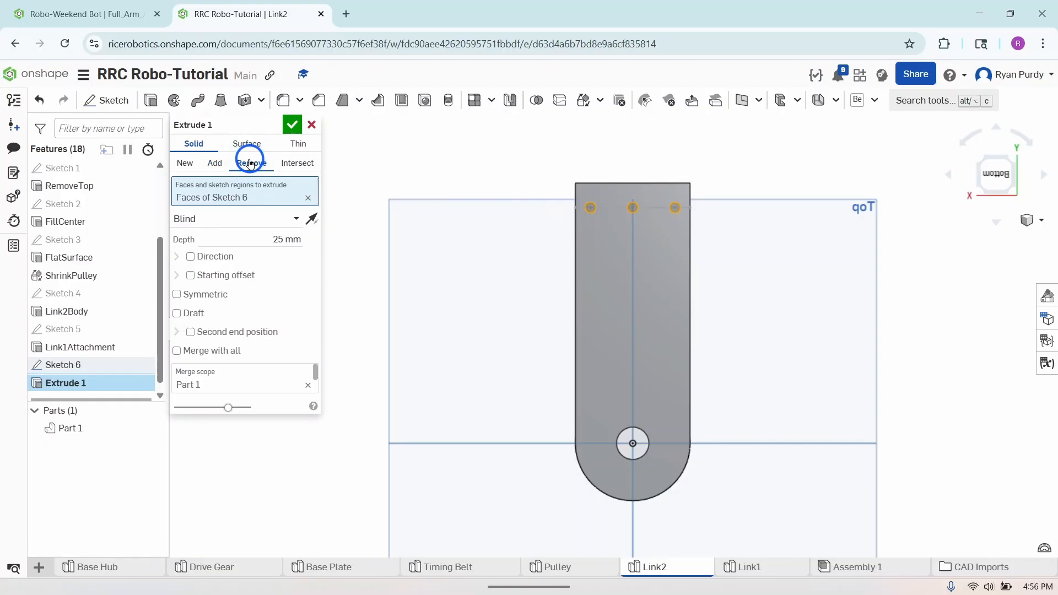
click(275, 216)
click(243, 331)
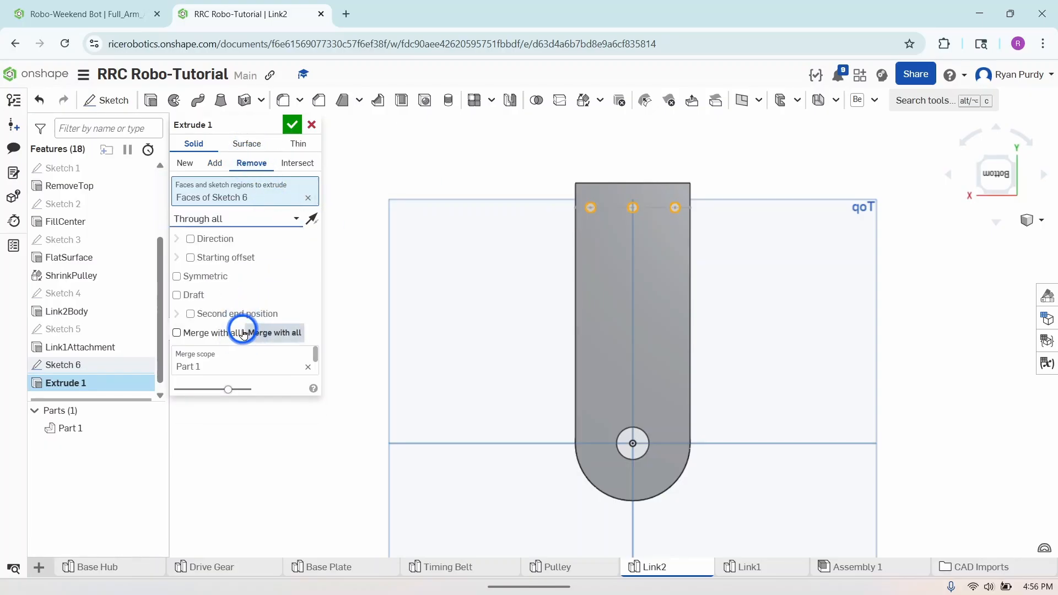
click(292, 124)
right_drag(717, 284, 728, 326)
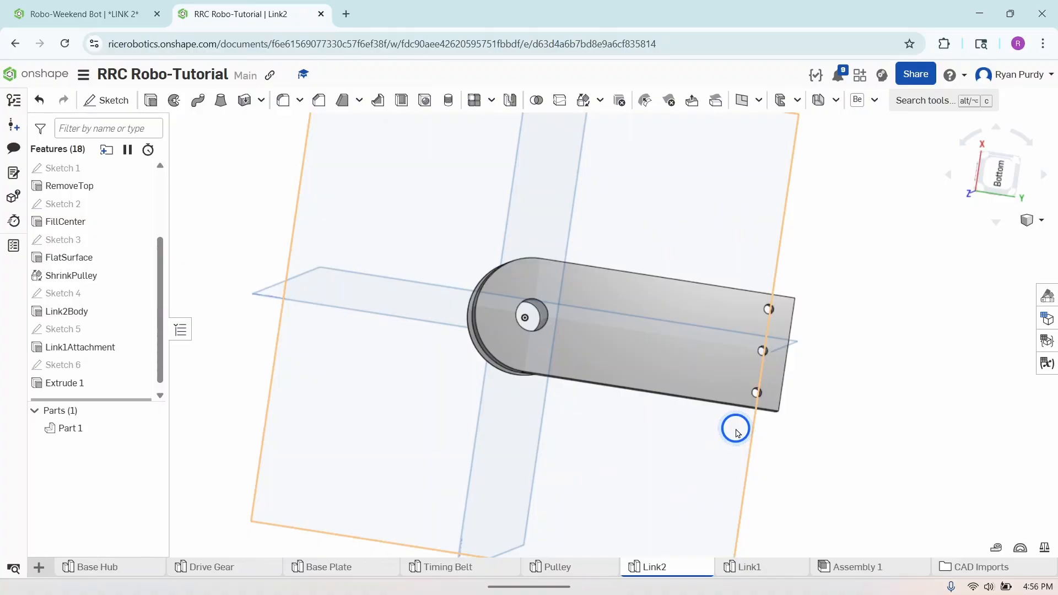
- Rename the hole extrude feature as SensorMountingHoles
right_click(65, 381)
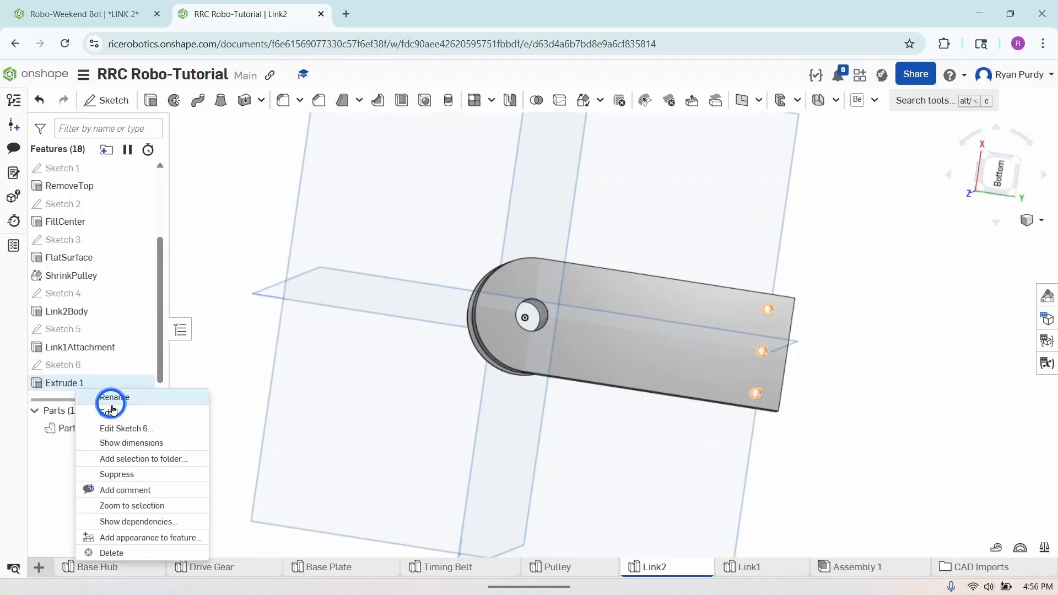
click(166, 397)
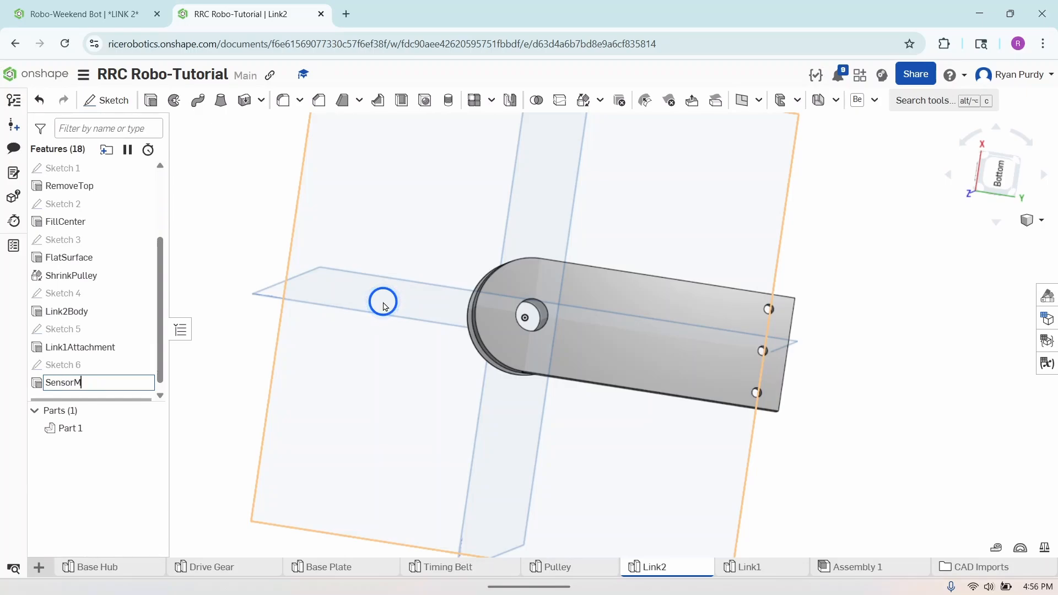
text(SensorMountingHoles)
key(Return)
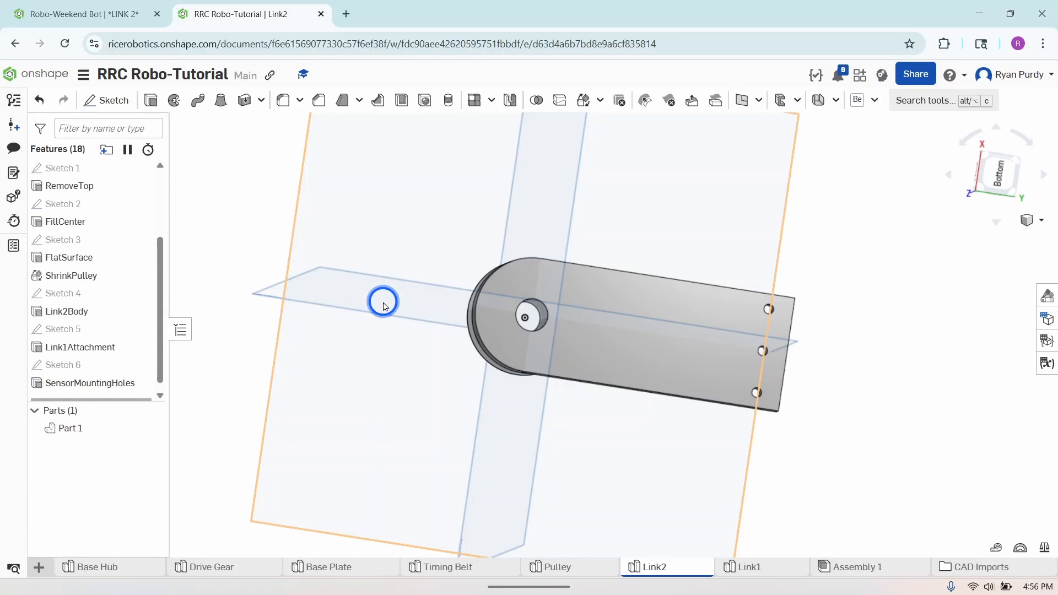
right_drag(958, 431, 1016, 216)
click(972, 177)
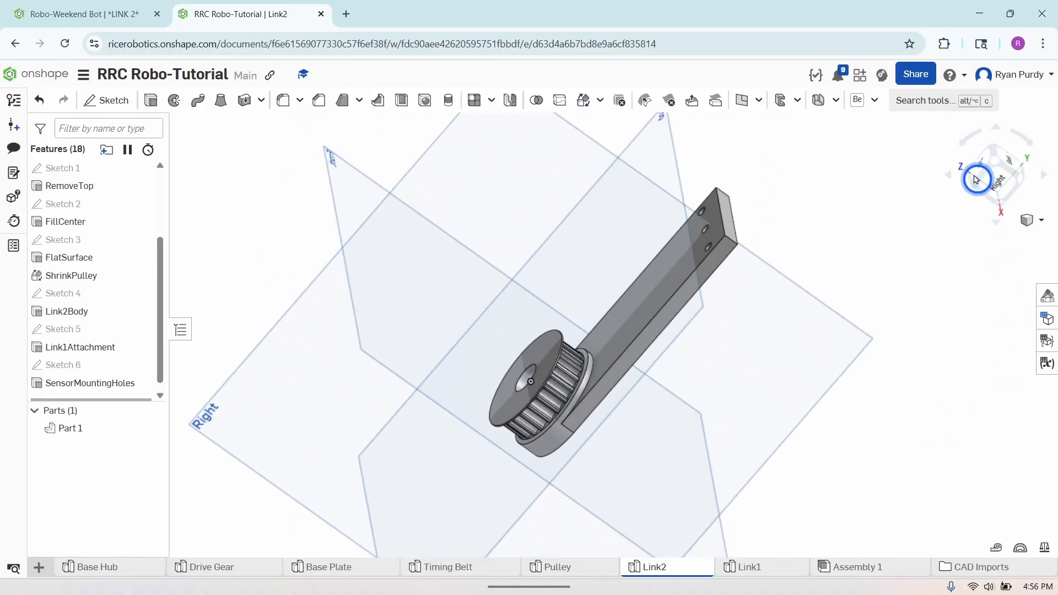